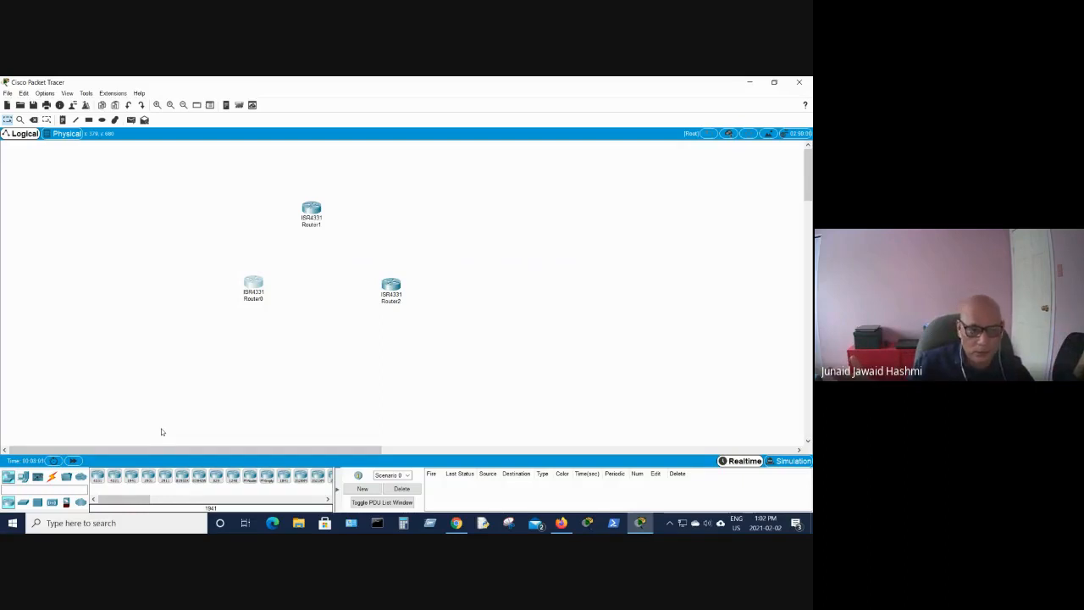
- Place two 2960-24TT switches on the canvas, one left of Router1 and one to its right
left_click(23, 503)
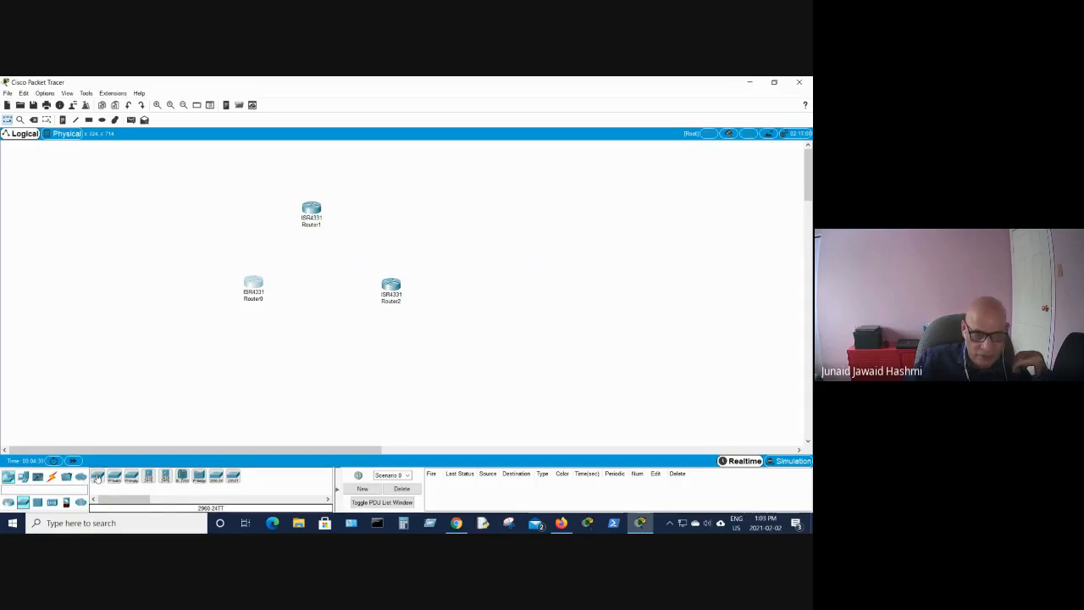
left_click_drag(97, 479, 194, 244)
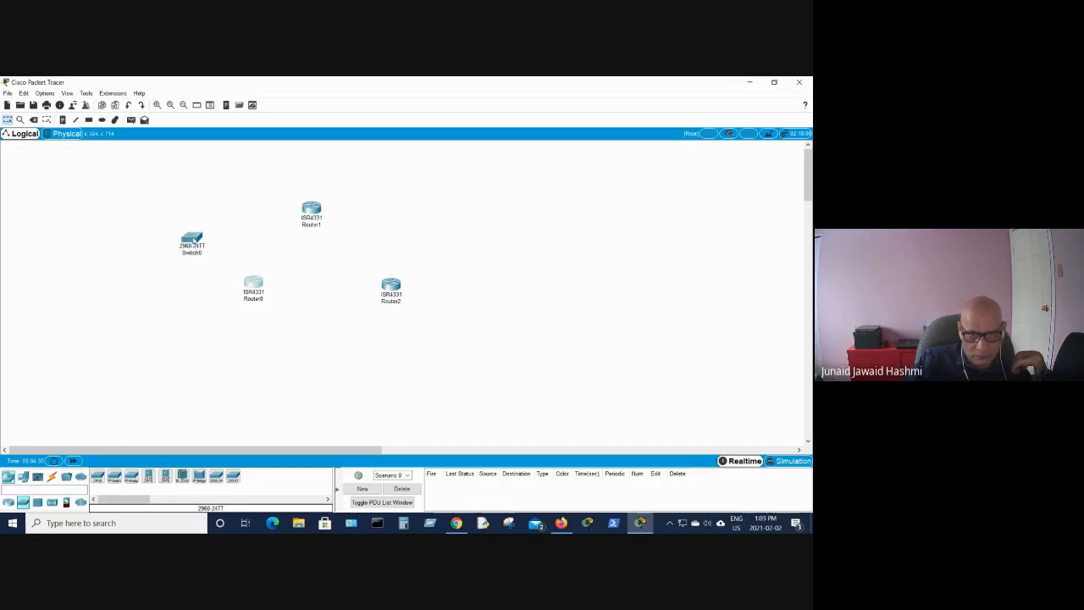
left_click_drag(98, 479, 469, 244)
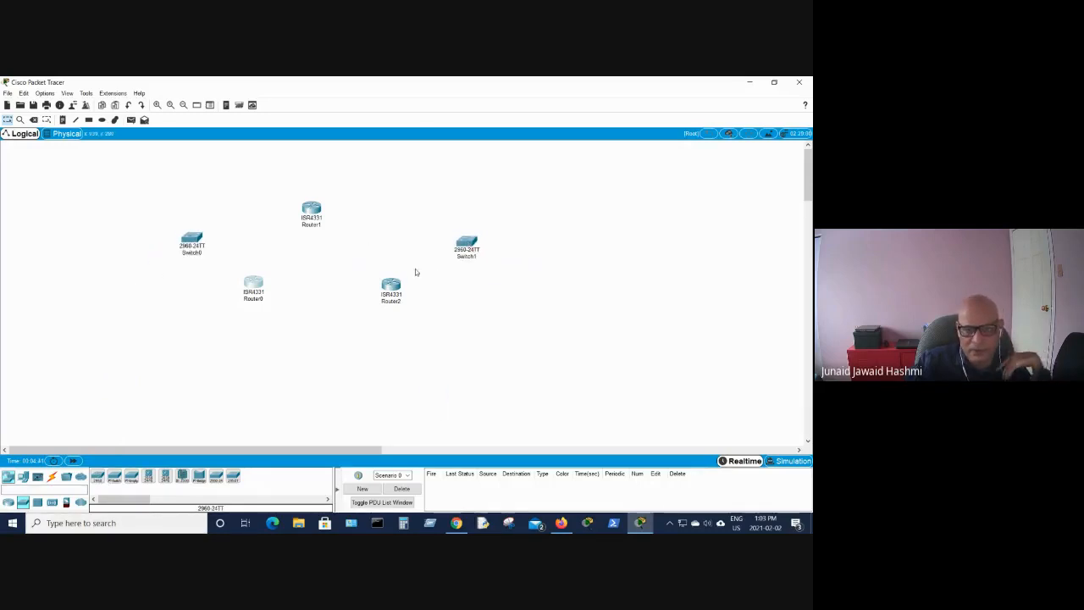
- Move Router2 and Router0 slightly lower on the canvas
left_click_drag(391, 290, 392, 310)
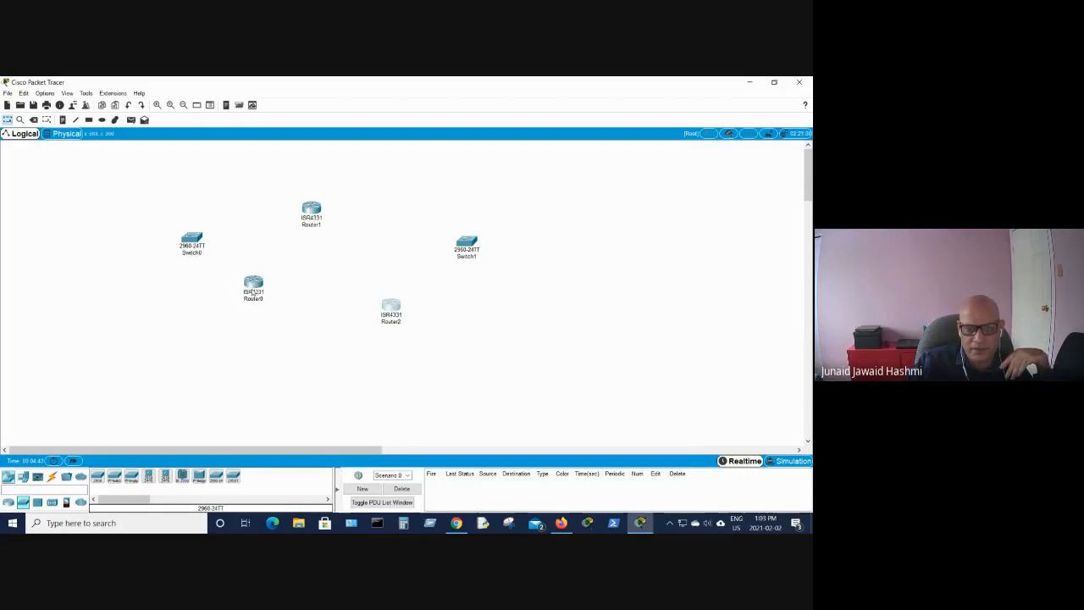
left_click_drag(255, 288, 271, 315)
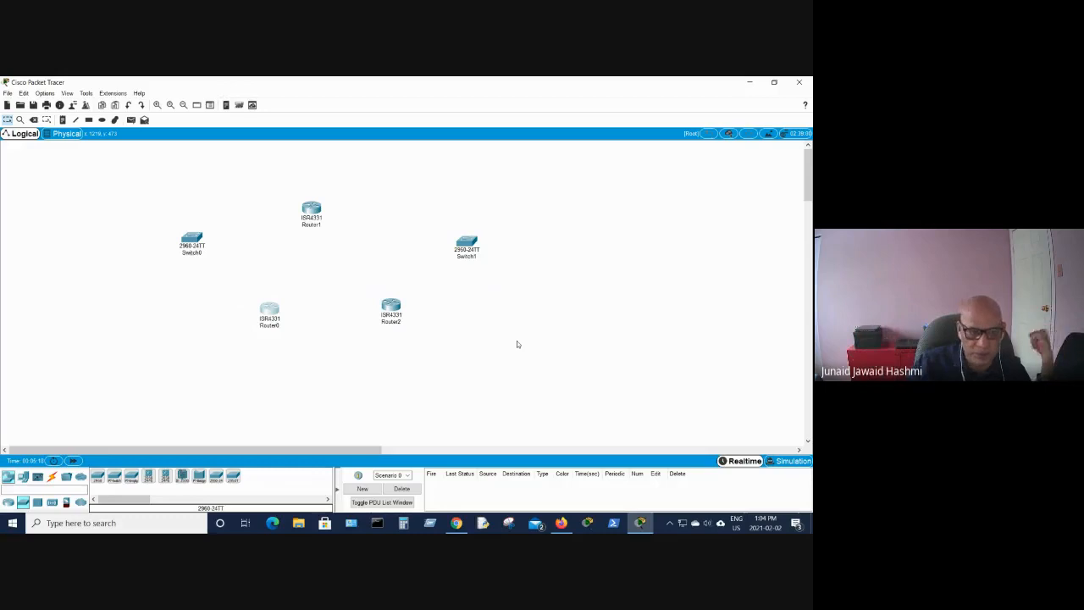
- Add a PC-PT end device to the left of Switch0
left_click(23, 479)
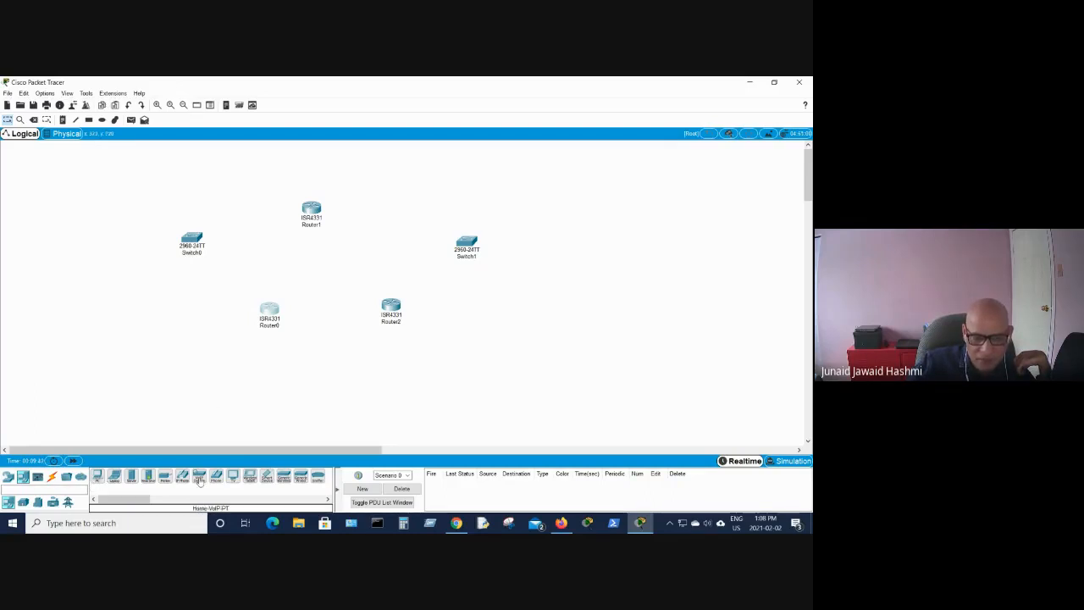
left_click(97, 476)
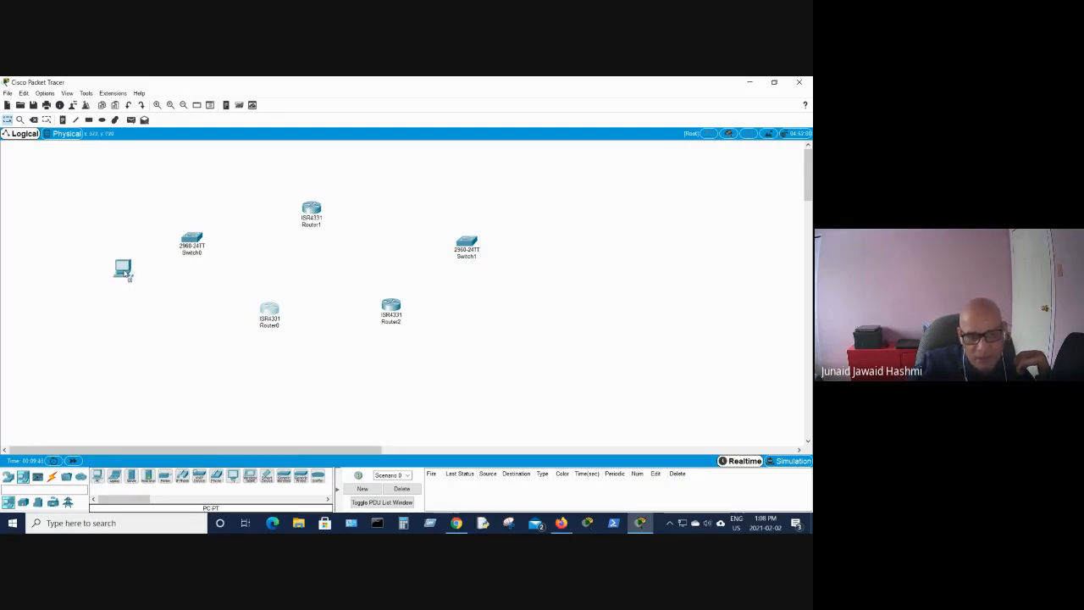
left_click(127, 276)
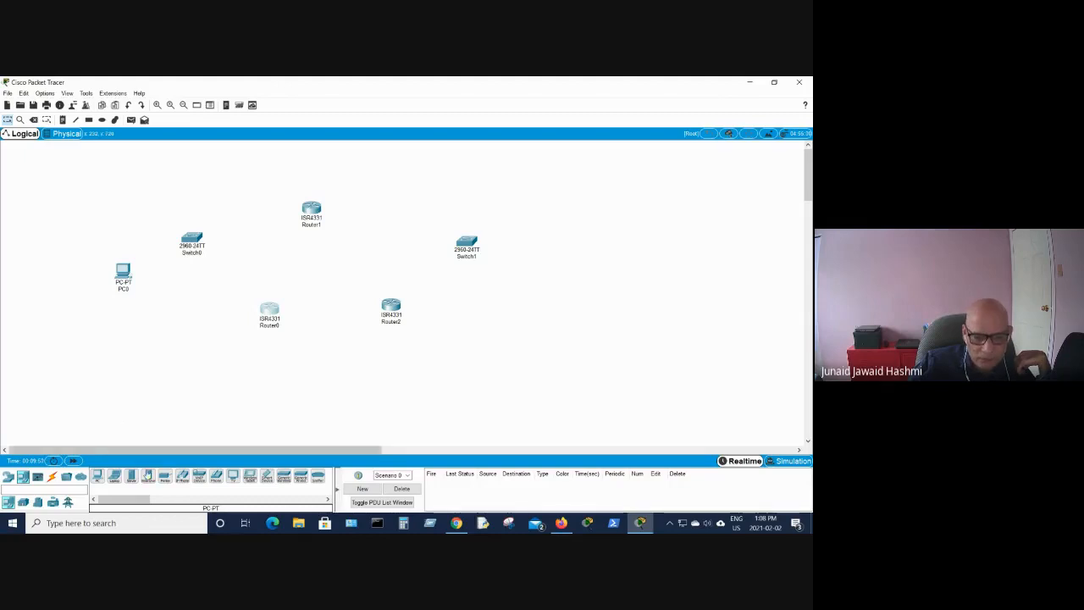
- Add a server to the right of Switch1 and a 7960 IP phone below Switch0
left_click_drag(131, 480, 566, 268)
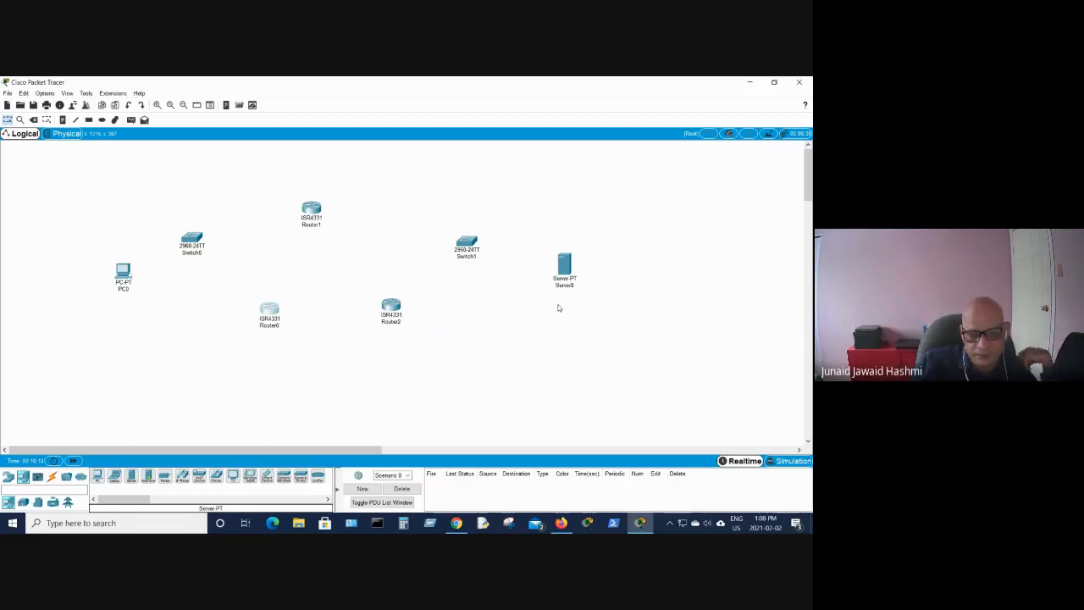
left_click_drag(183, 478, 192, 324)
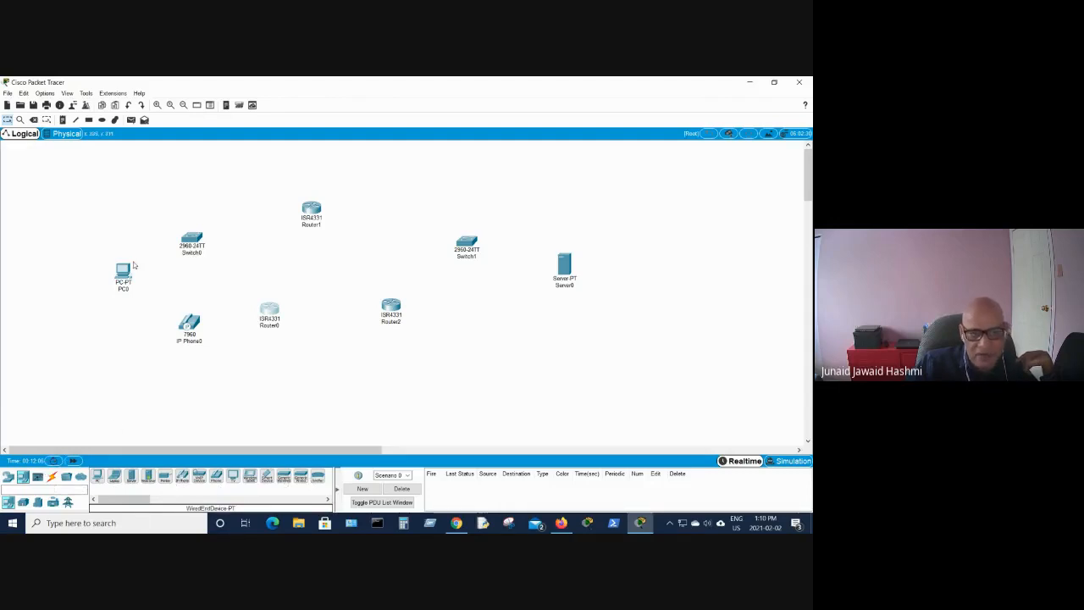
left_click(51, 478)
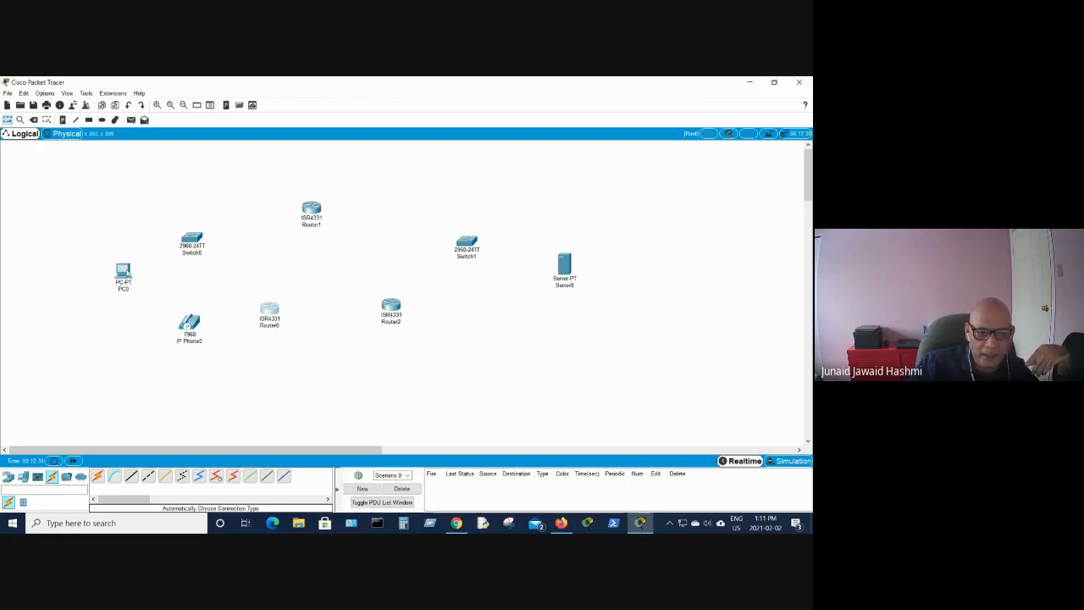
mouse_move(122, 269)
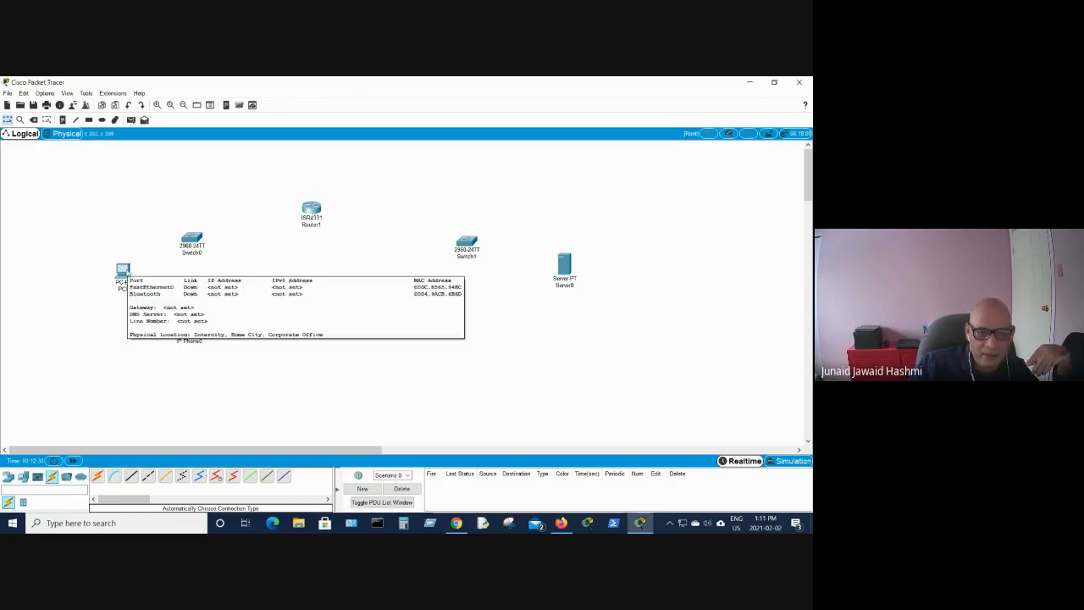
left_click(232, 477)
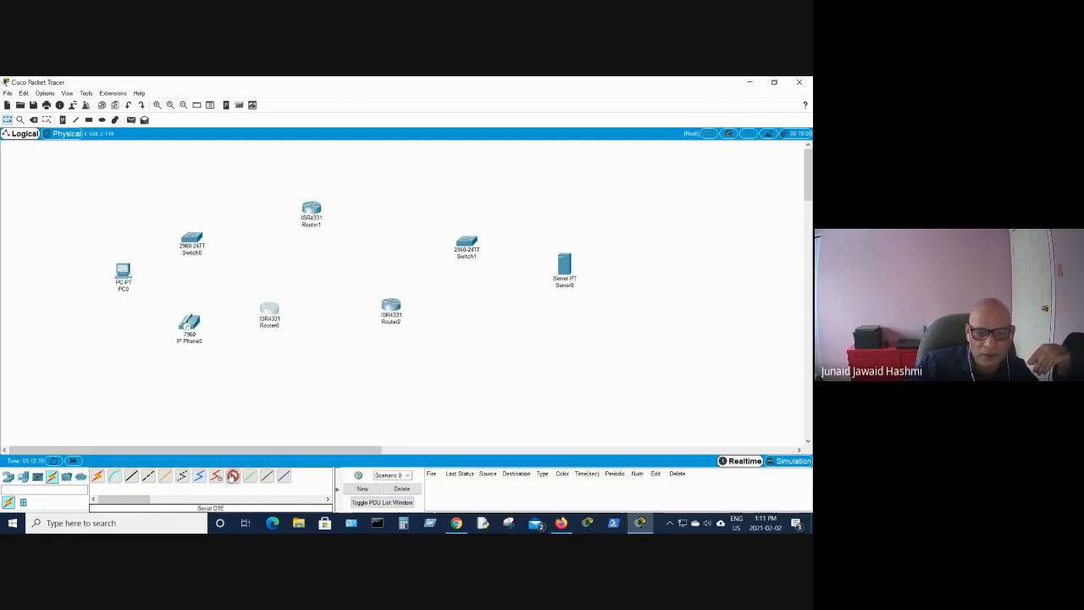
left_click(124, 269)
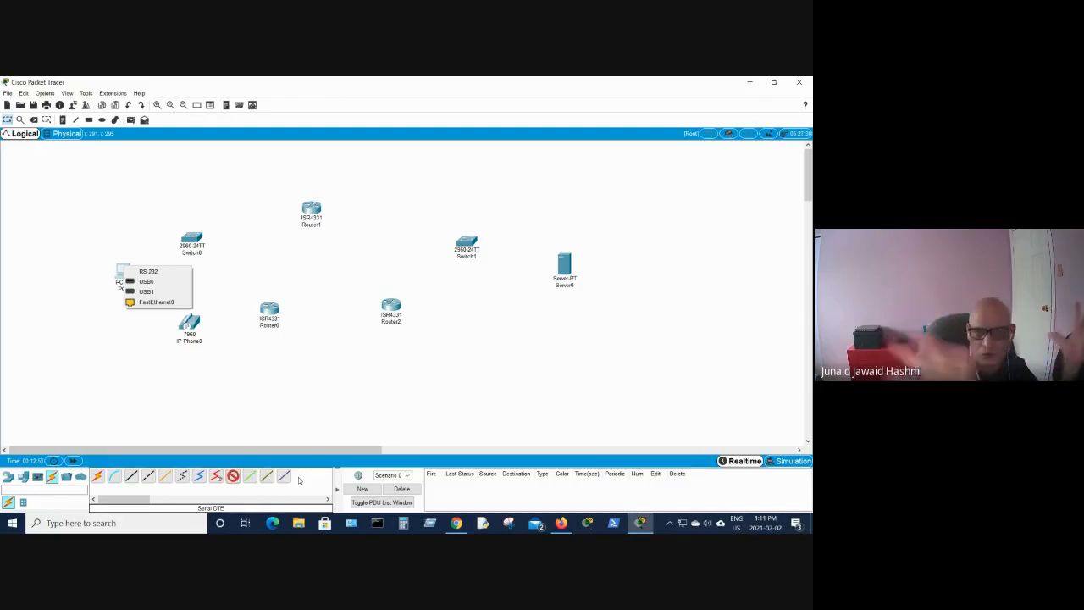
left_click(174, 405)
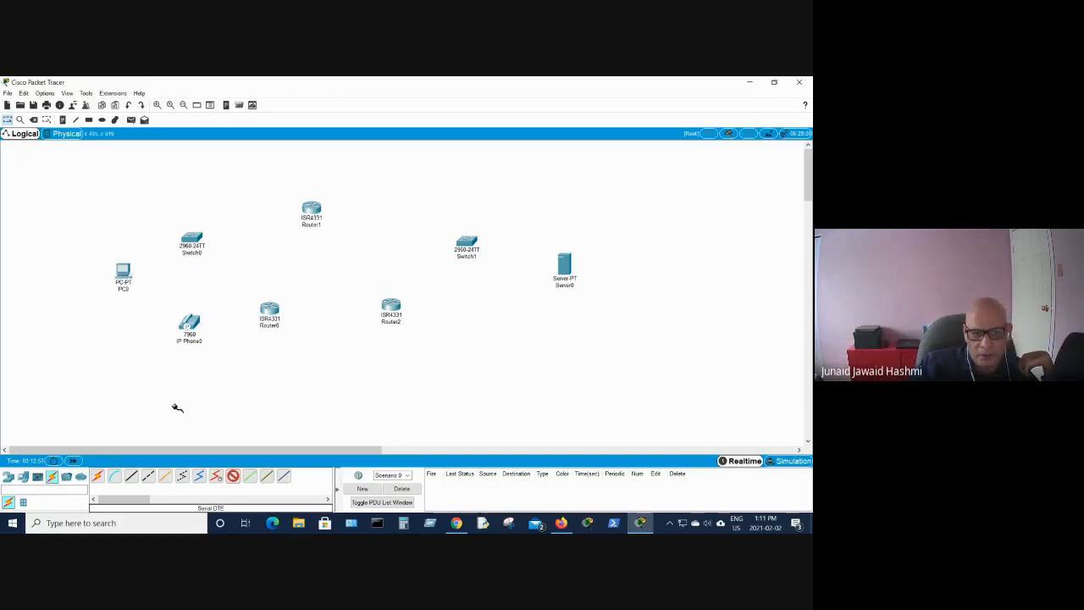
left_click(229, 476)
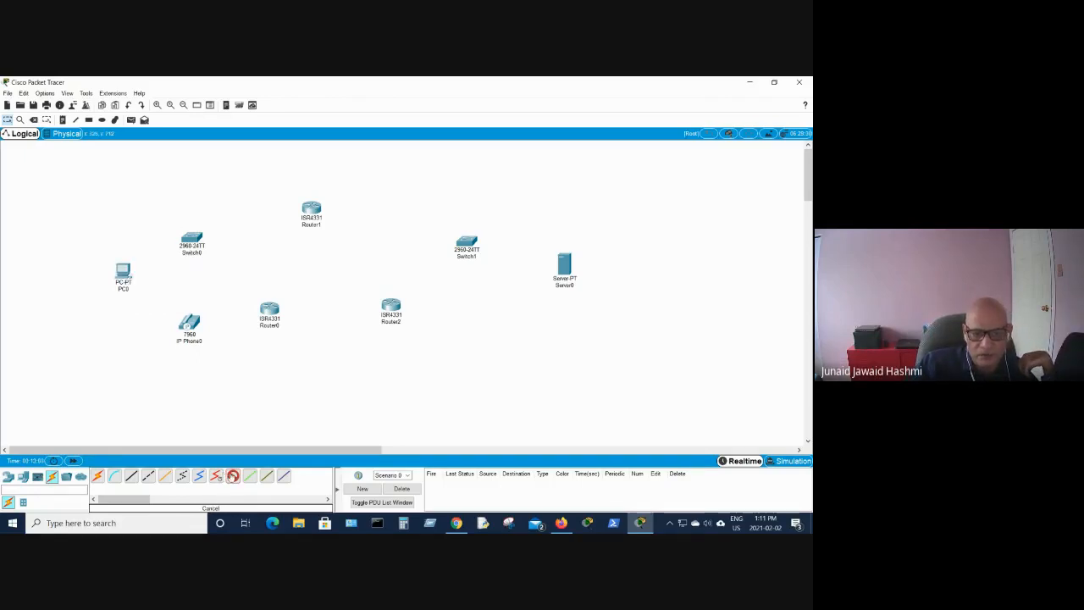
left_click(311, 210)
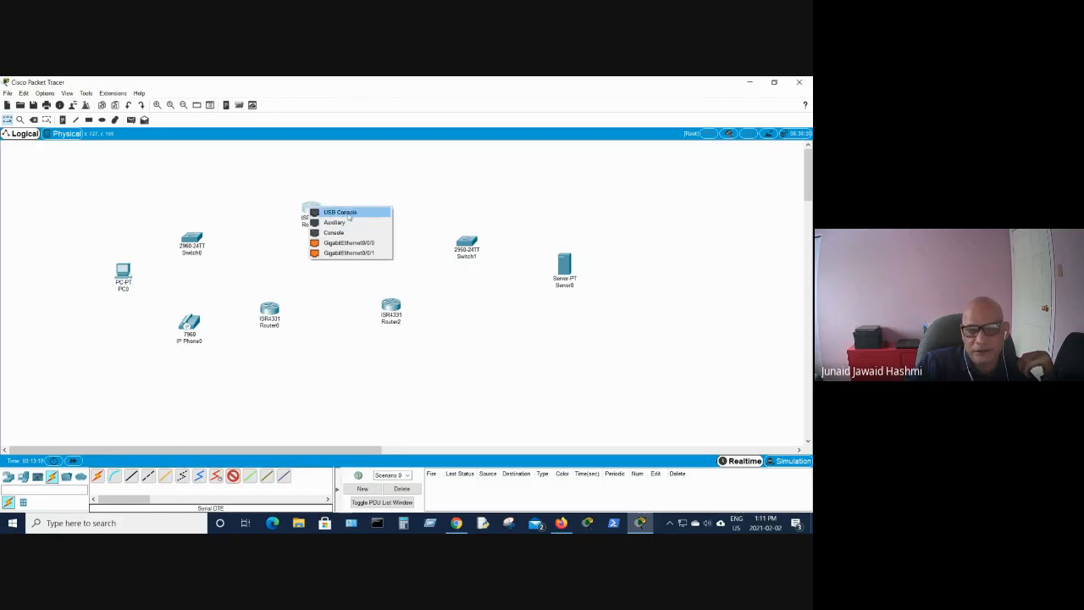
left_click(315, 206)
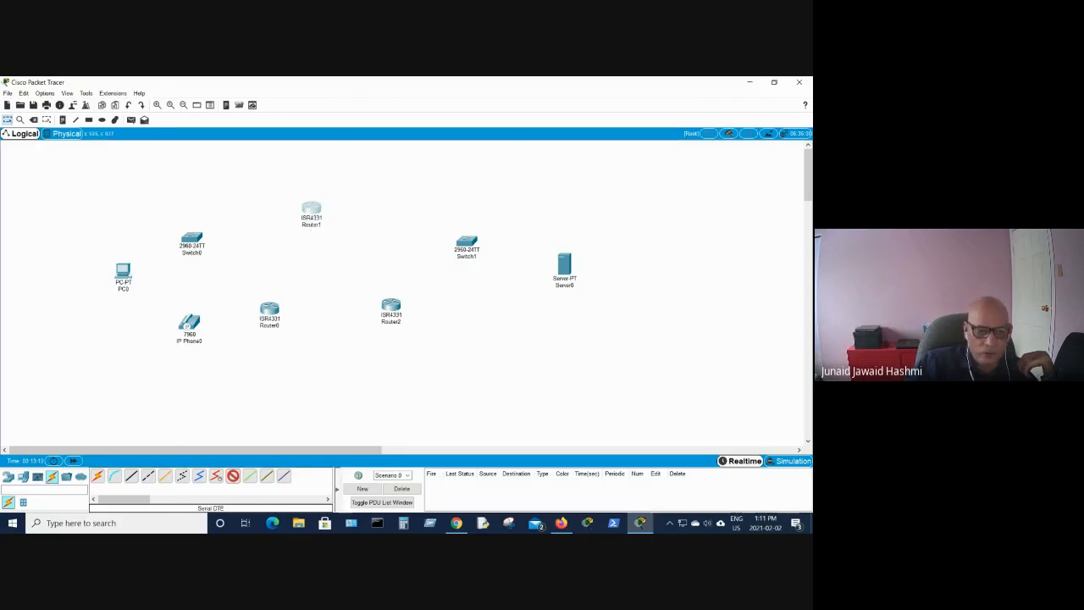
left_click(32, 121)
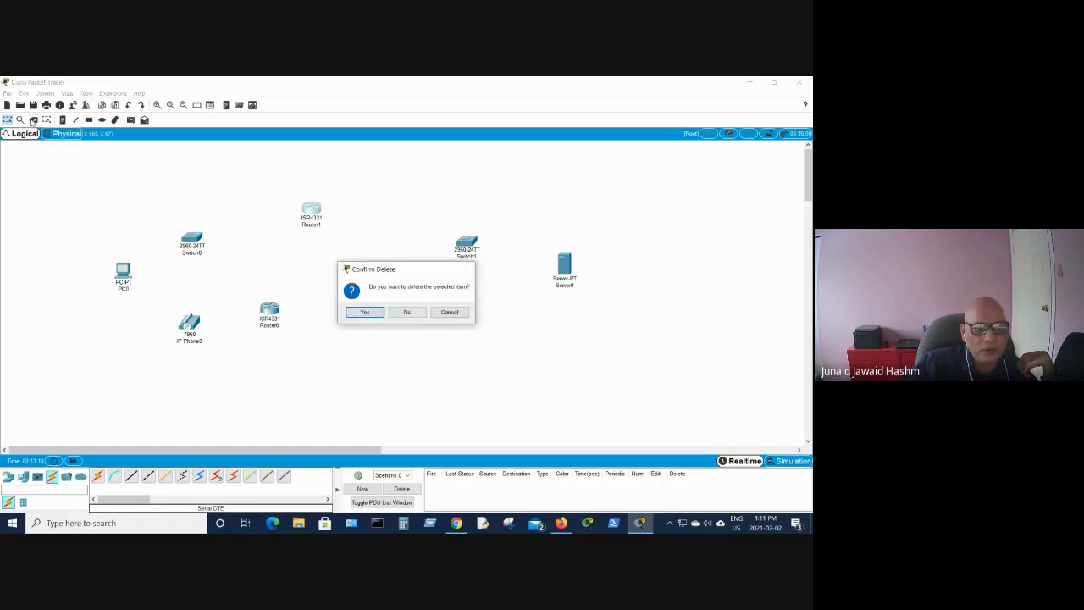
left_click(410, 312)
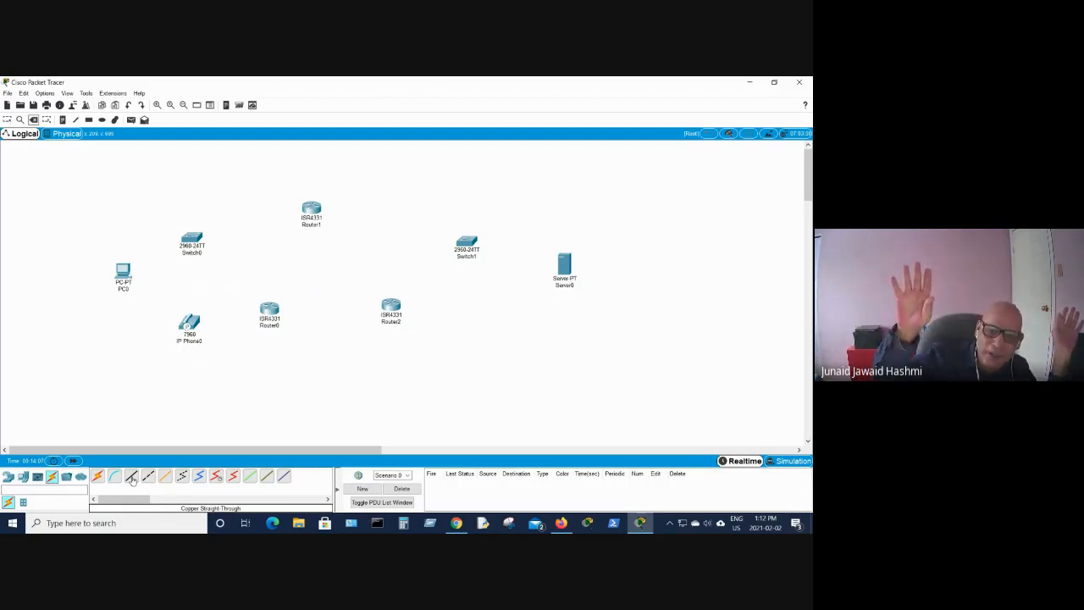
- Connect PC0's FastEthernet0 to Switch0's FastEthernet0/1 with a copper straight-through cable
left_click(233, 476)
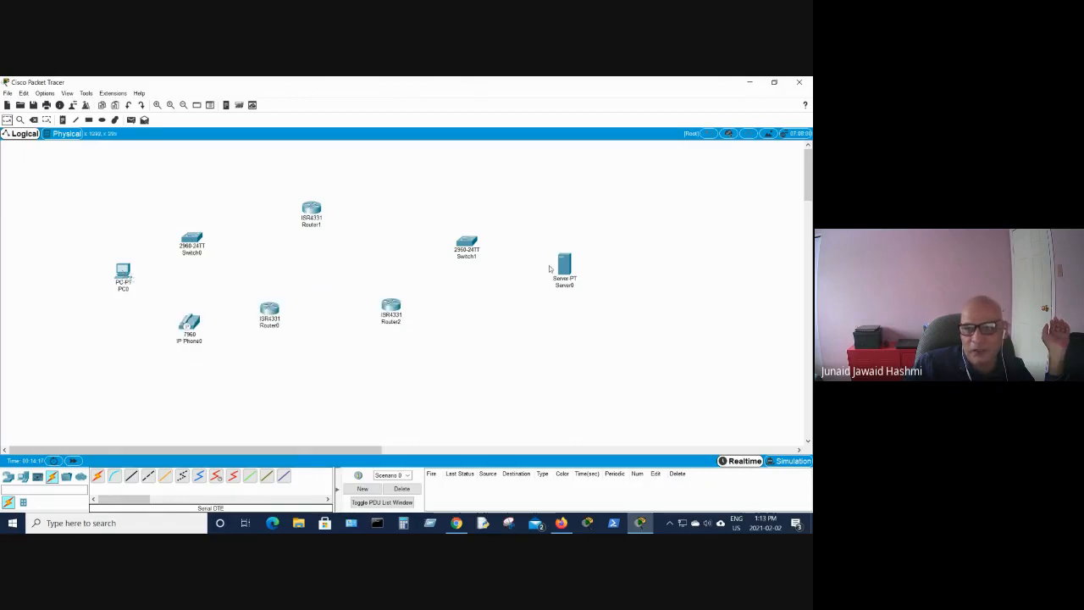
mouse_move(559, 267)
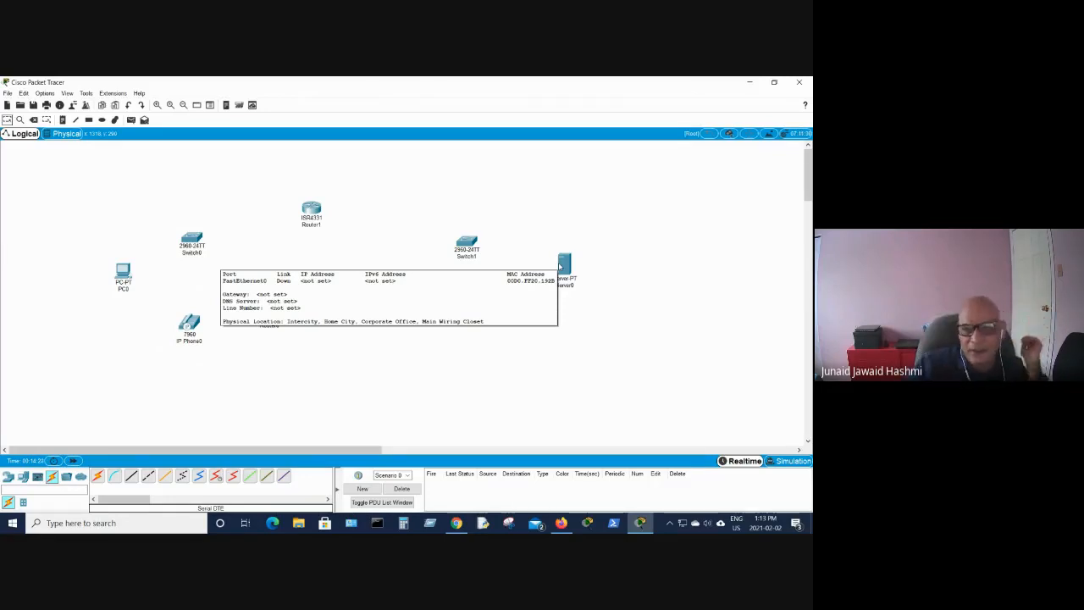
left_click(132, 477)
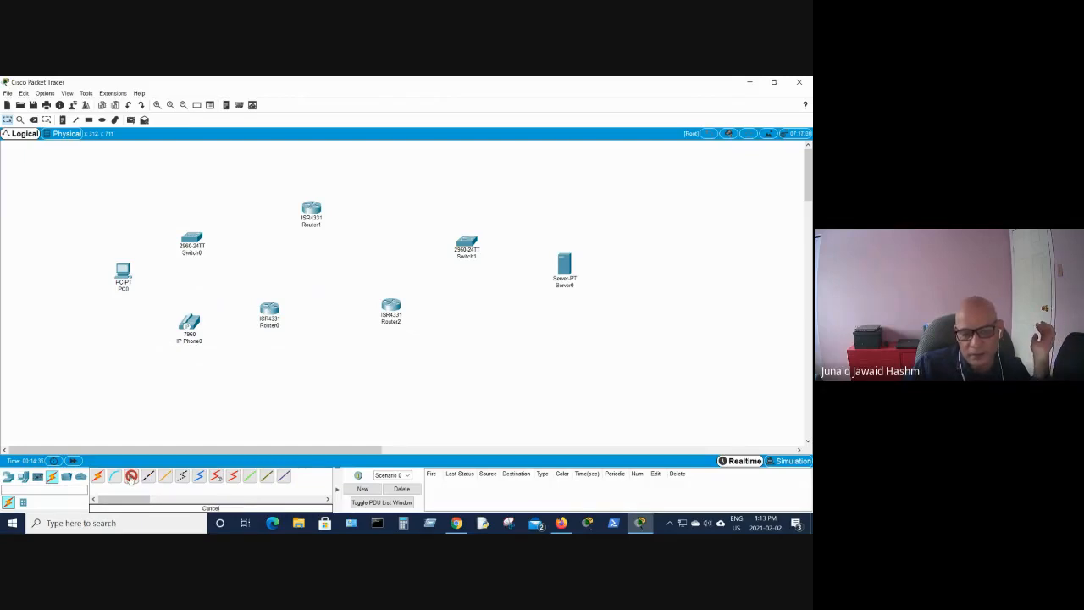
left_click(131, 476)
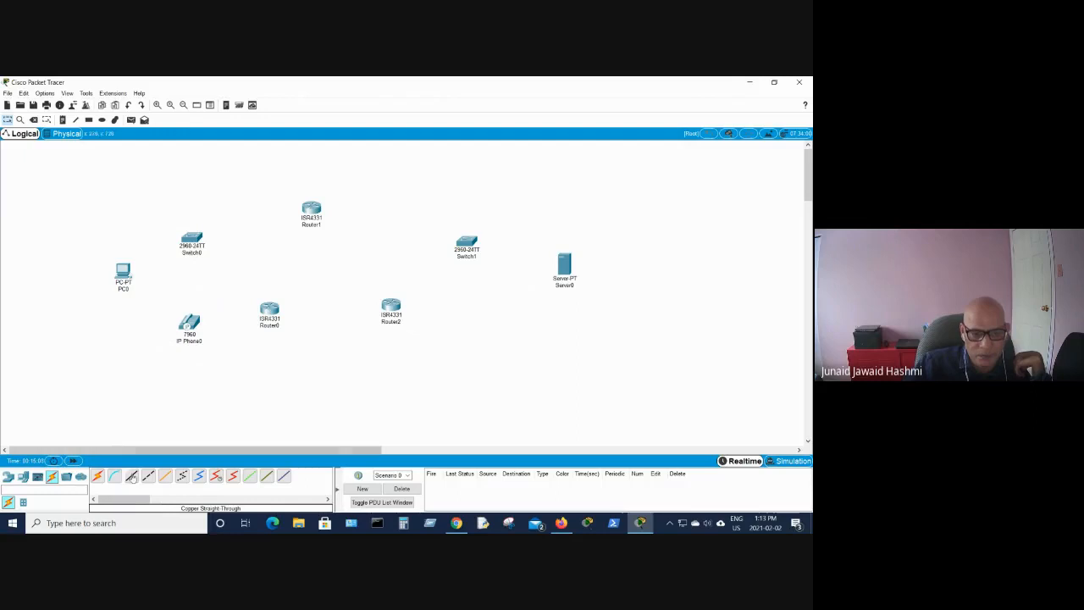
left_click(133, 477)
left_click(123, 273)
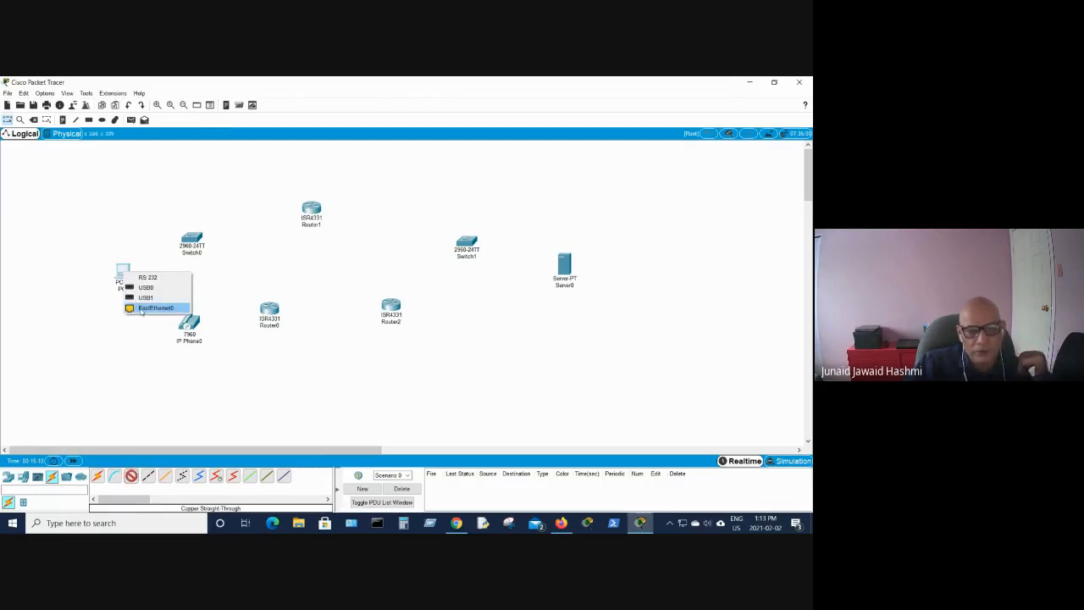
left_click(155, 307)
left_click(191, 238)
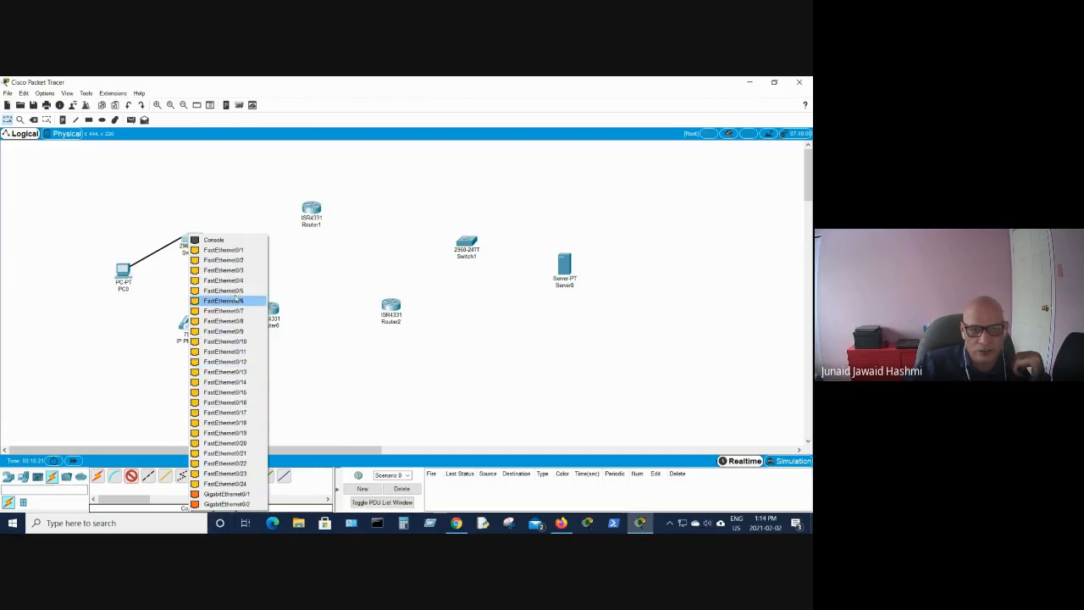
left_click(200, 250)
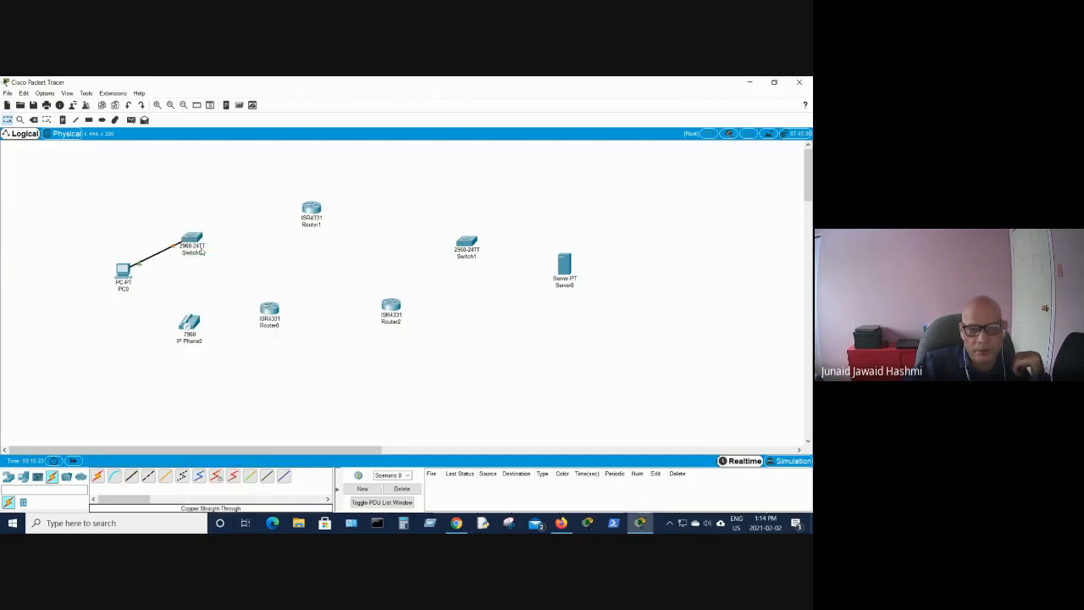
- Connect the IP phone's Switch port to Switch0's FastEthernet0/2 with a copper straight-through cable
left_click(131, 477)
left_click(191, 323)
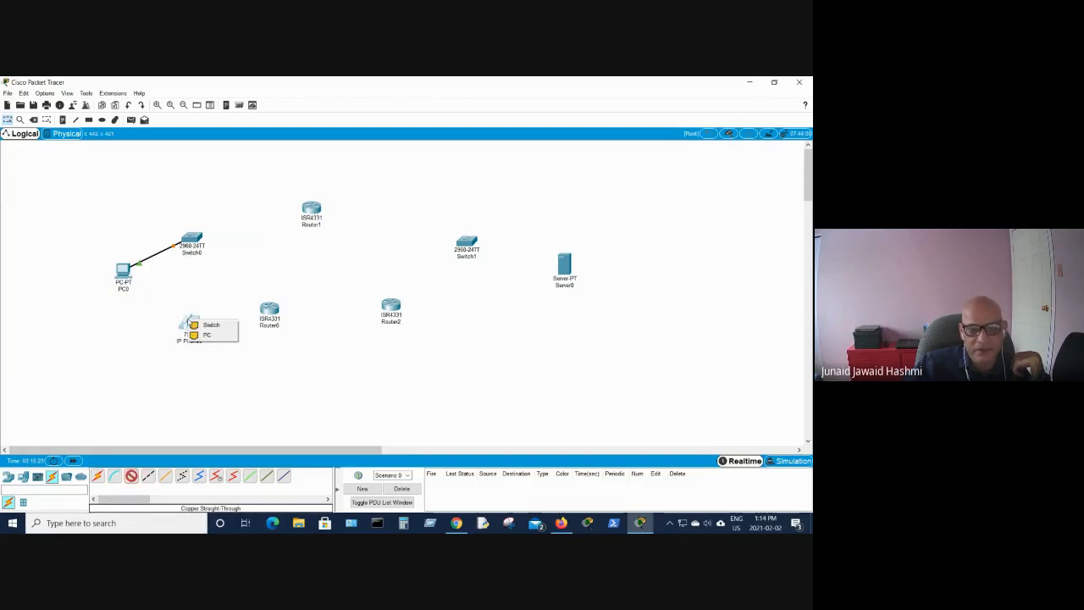
left_click(209, 324)
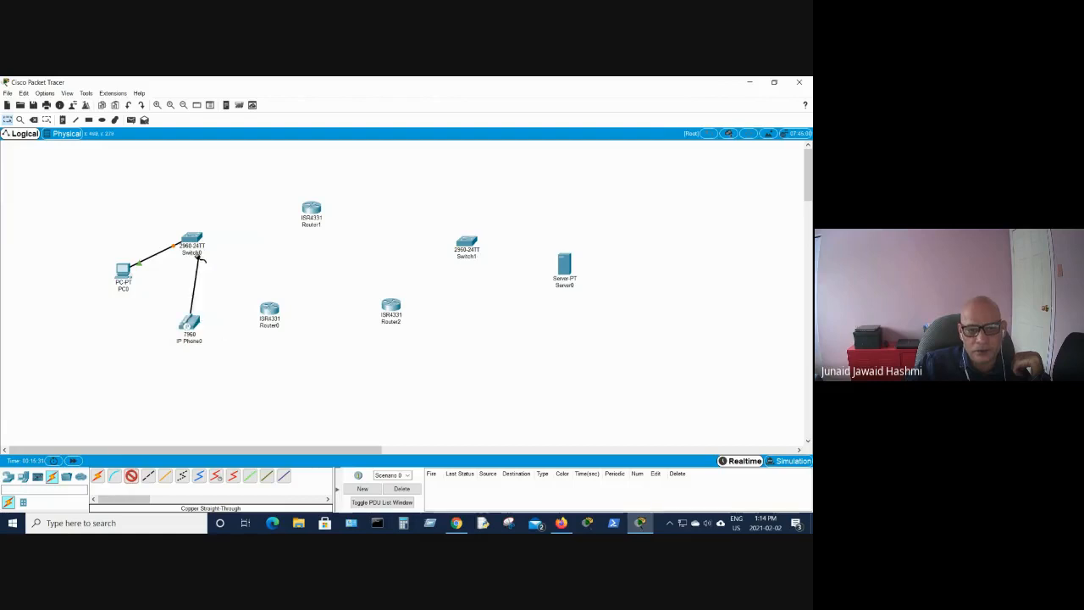
left_click(193, 242)
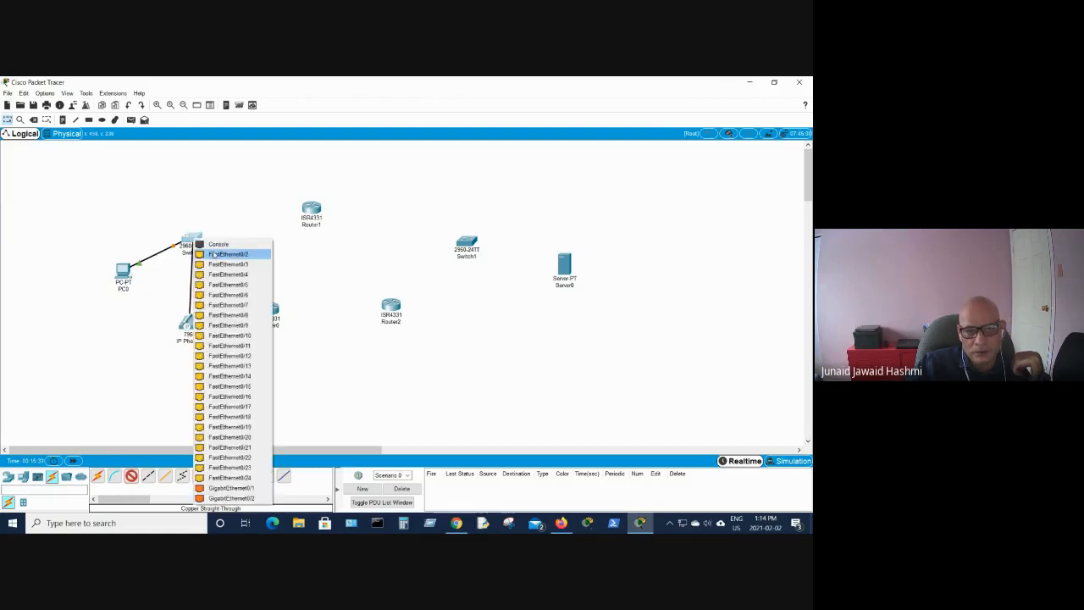
left_click(213, 254)
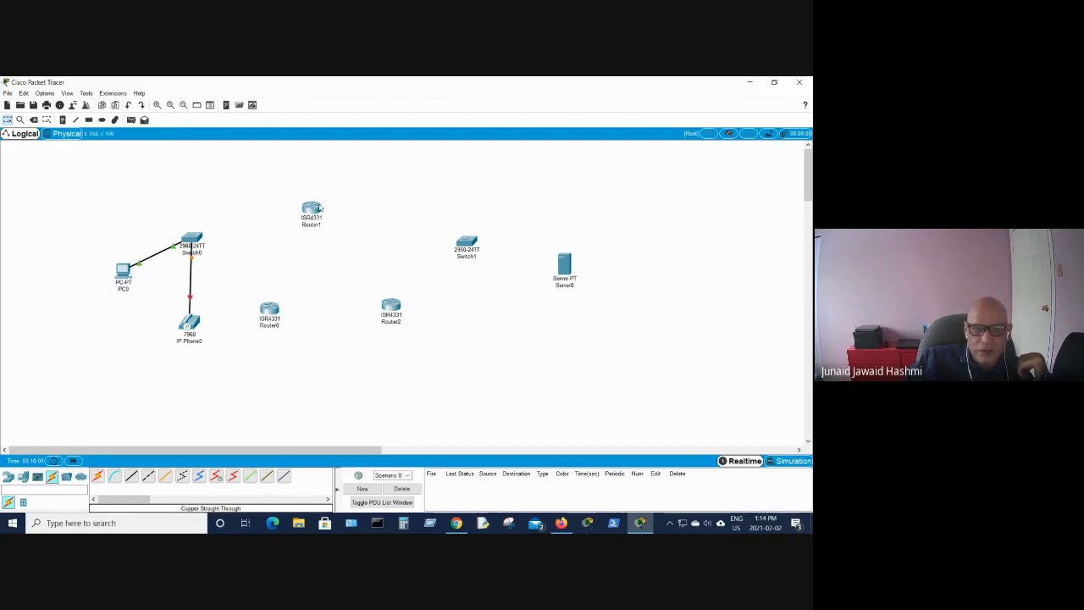
- Connect Router1's GigabitEthernet0/0/0 to Router2 with a copper straight-through cable
left_click(130, 477)
left_click(309, 209)
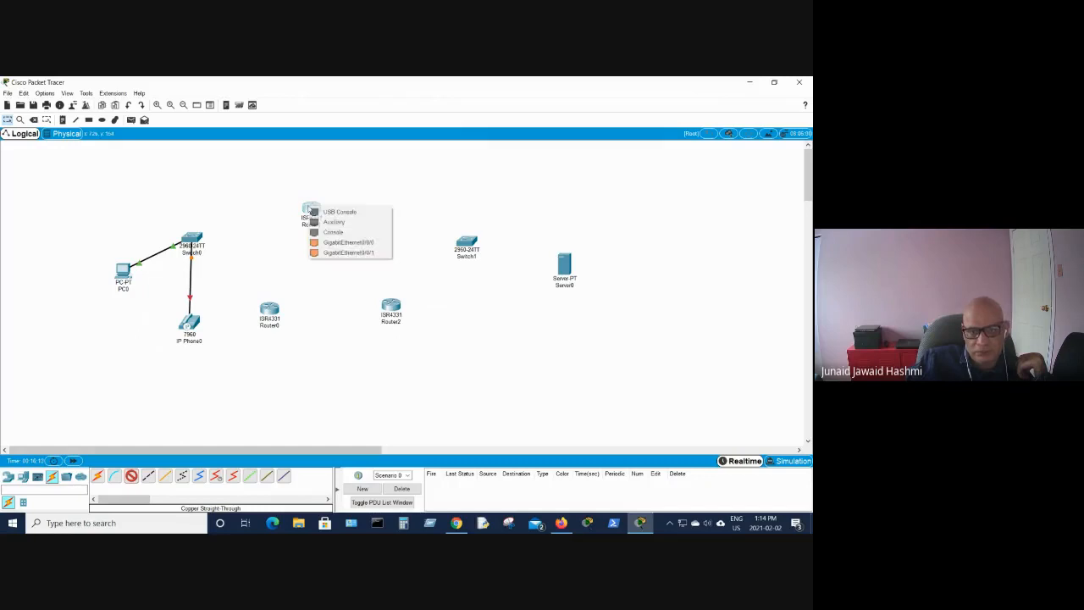
left_click(348, 242)
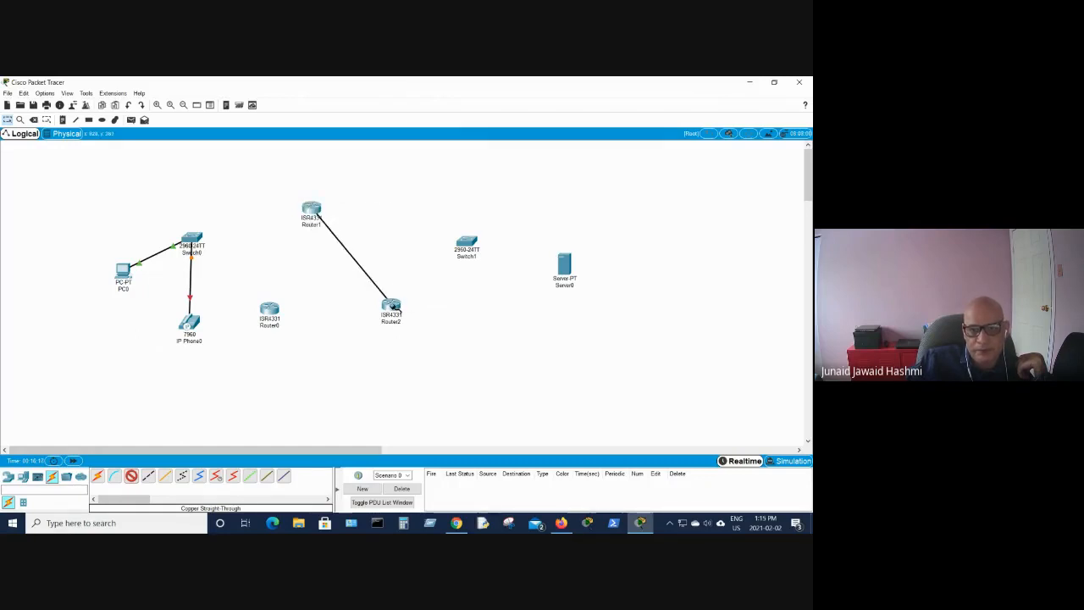
left_click(392, 306)
left_click(421, 340)
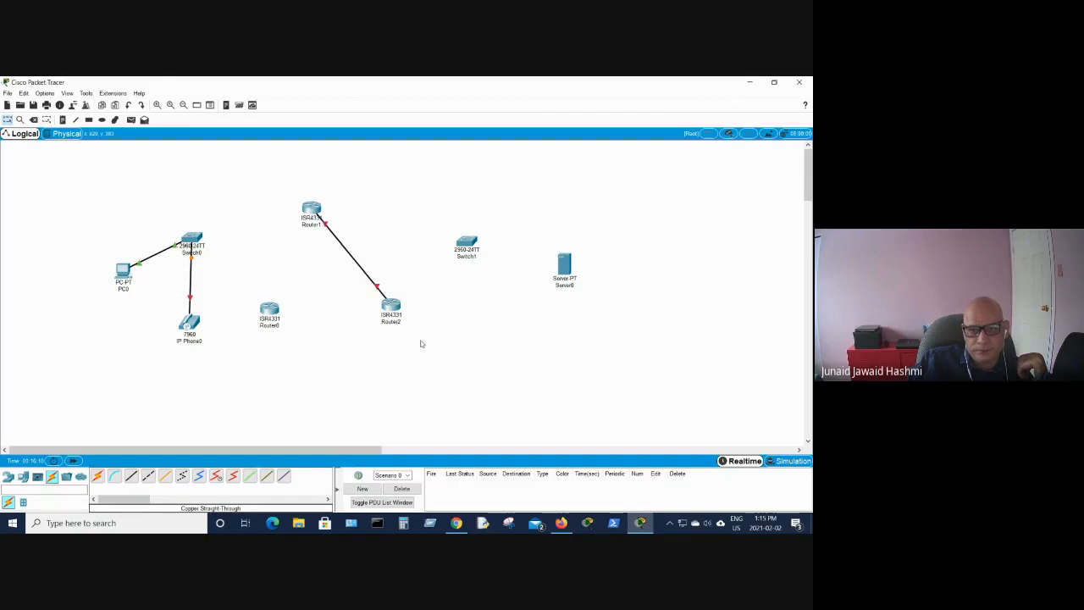
- Connect Router0's GigabitEthernet0/0/0 to Router1 with a copper straight-through cable
left_click(131, 479)
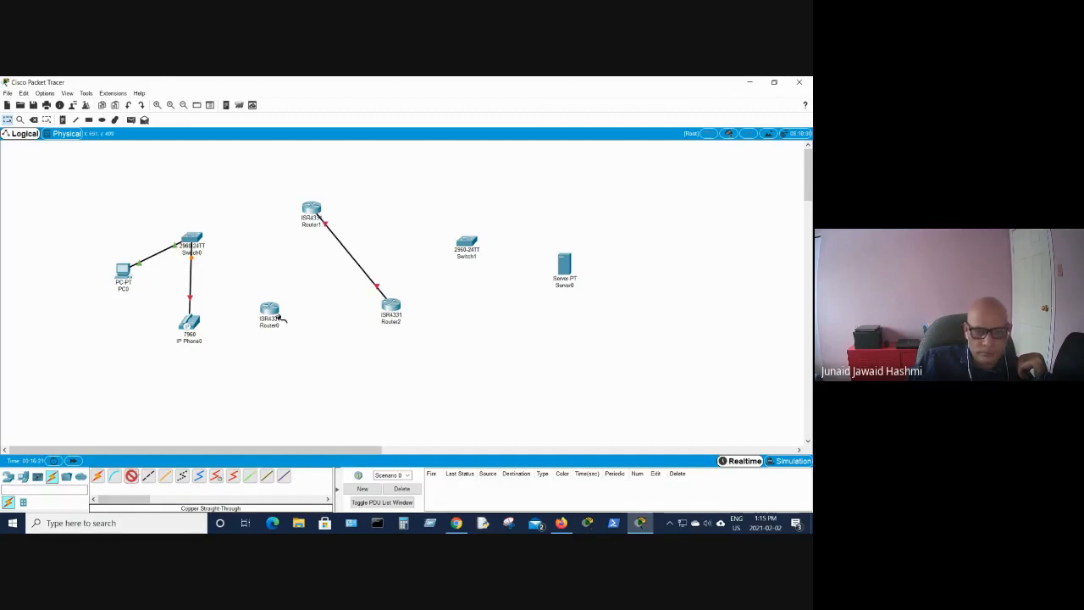
left_click(269, 310)
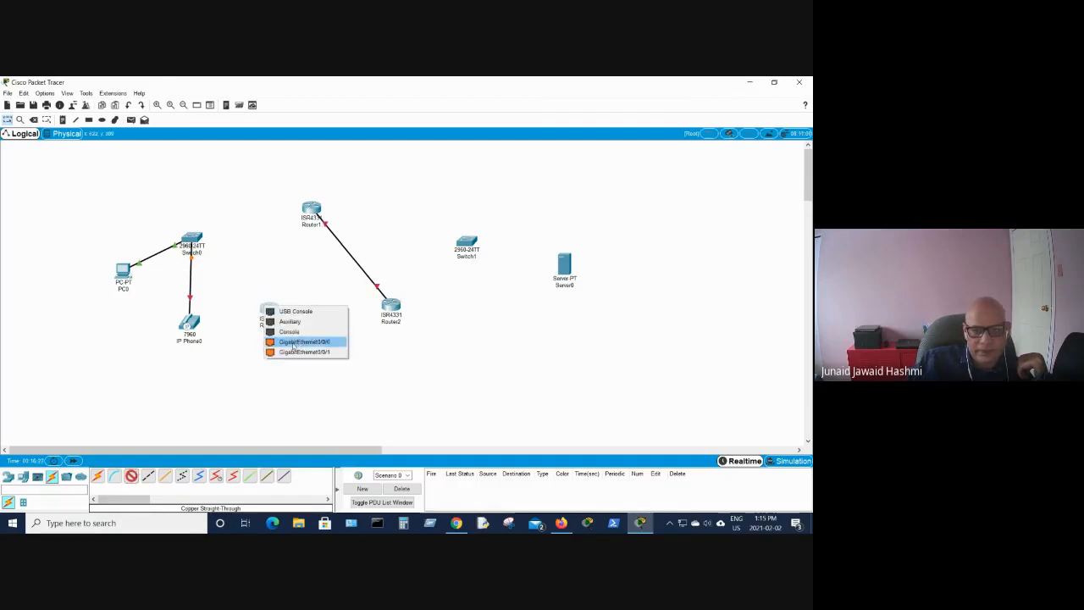
left_click(293, 342)
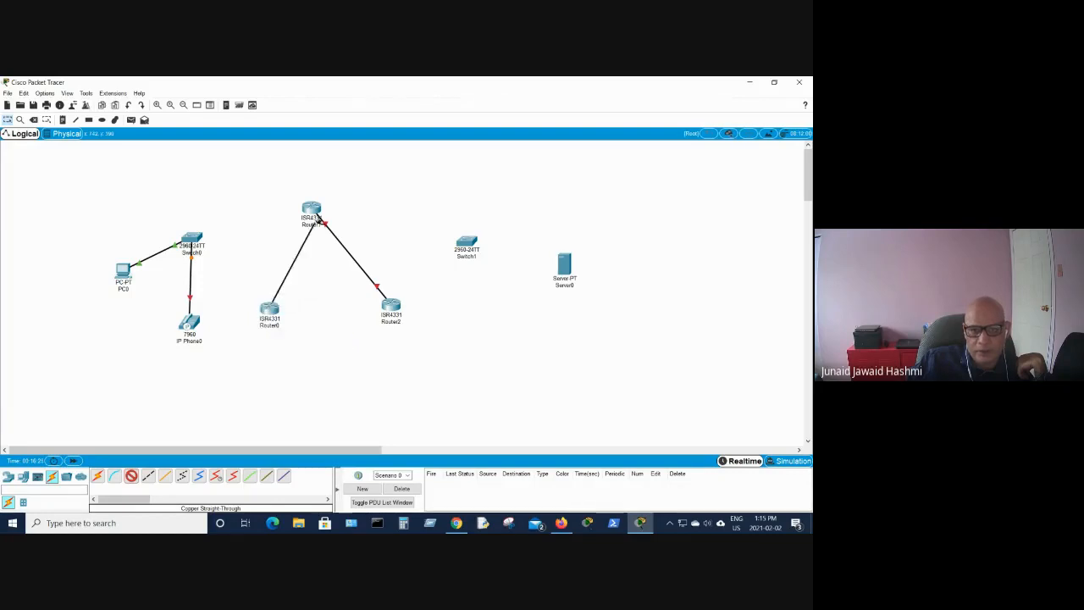
left_click(310, 212)
left_click(326, 241)
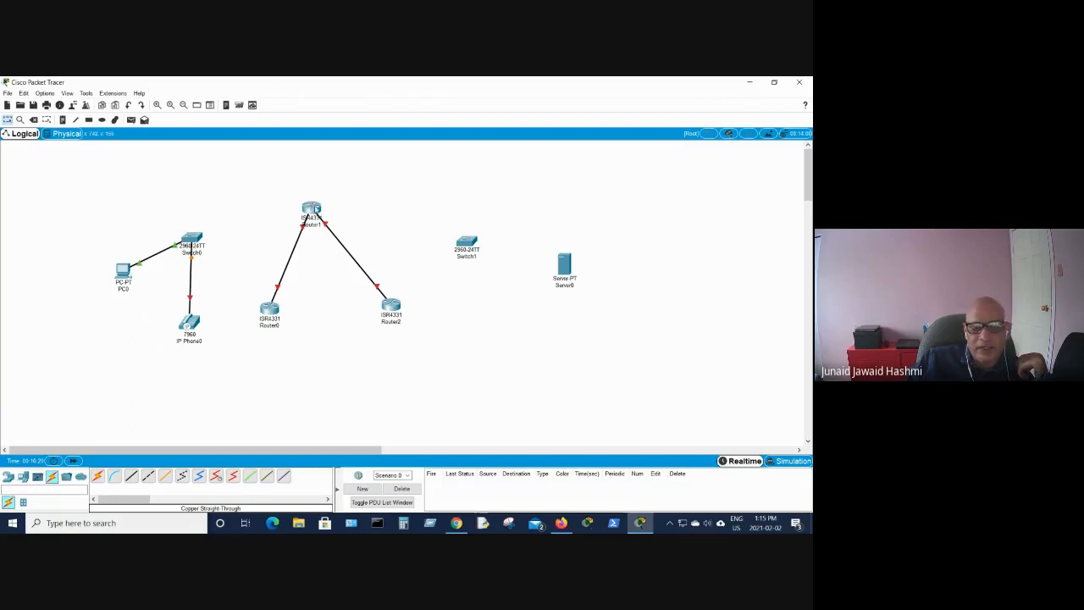
mouse_move(315, 209)
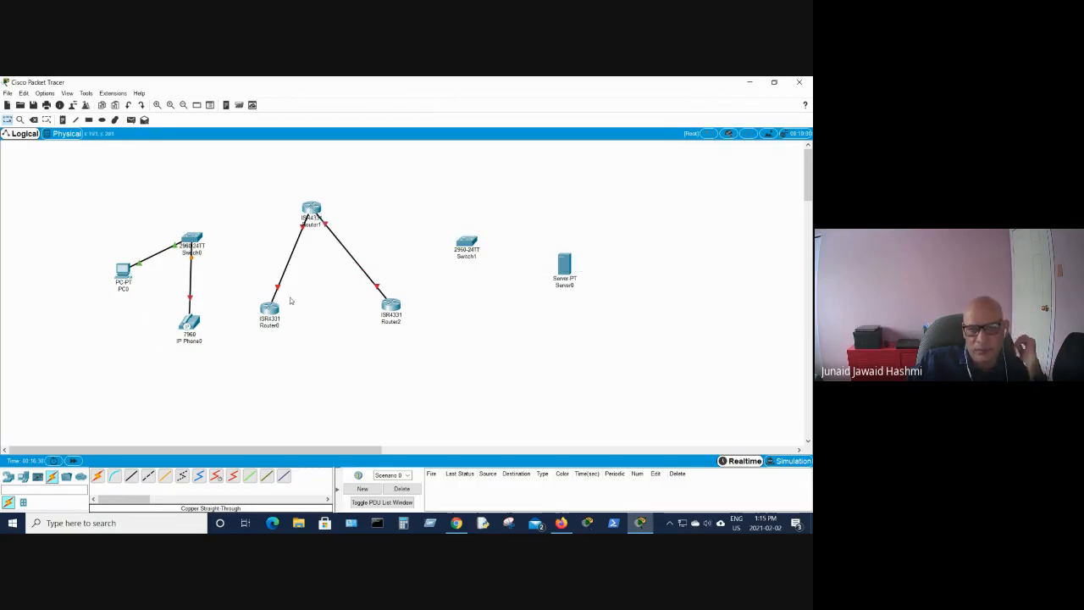
- Connect Switch1's FastEthernet0/1 to the server's FastEthernet0 with a copper straight-through cable
left_click(131, 479)
left_click(311, 212)
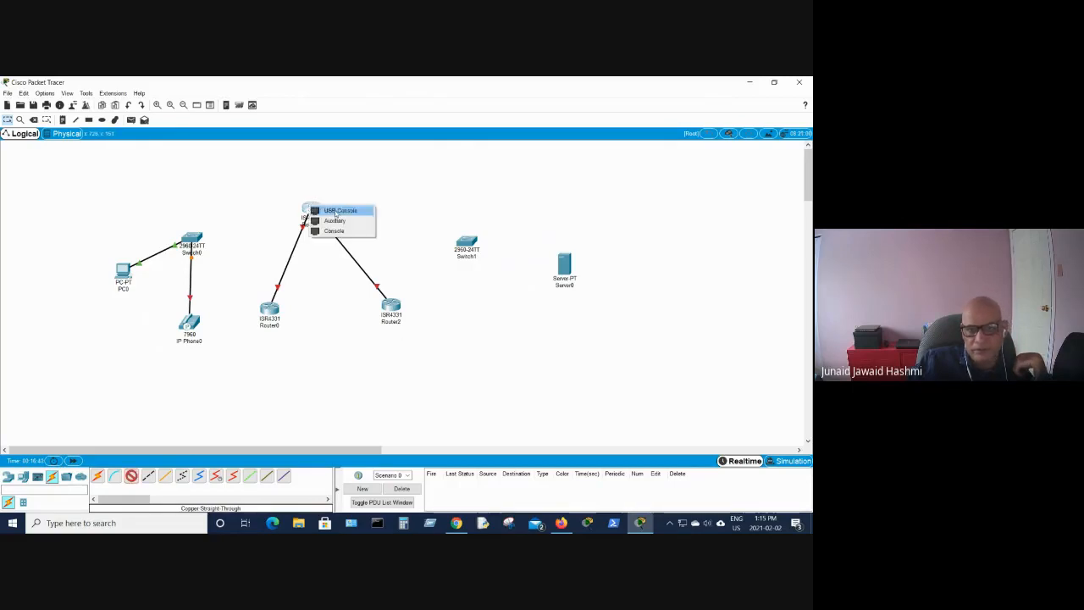
left_click(341, 325)
left_click(467, 239)
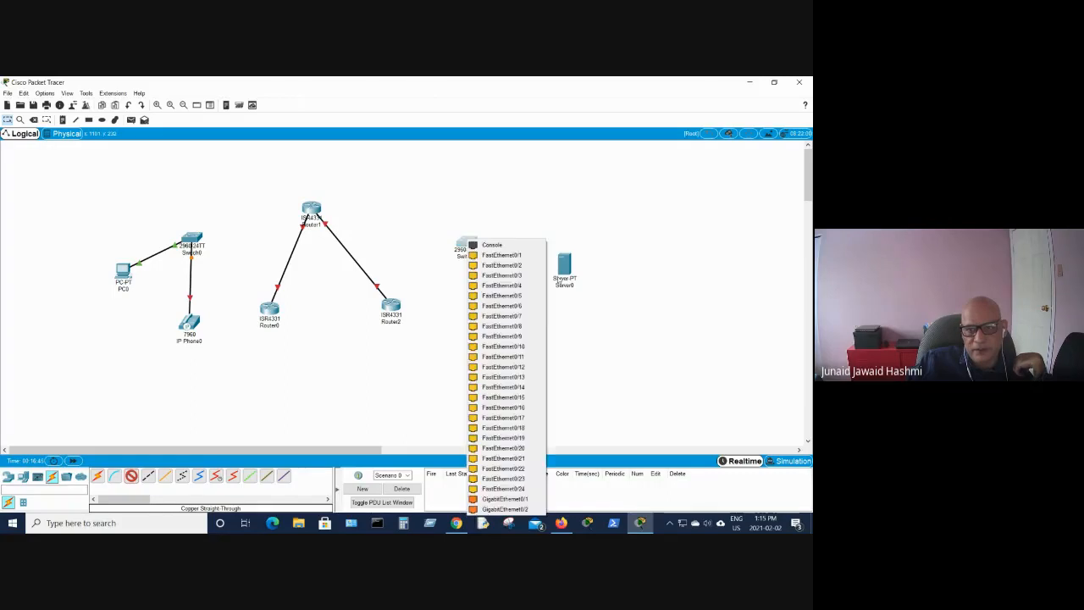
left_click(501, 255)
left_click(565, 269)
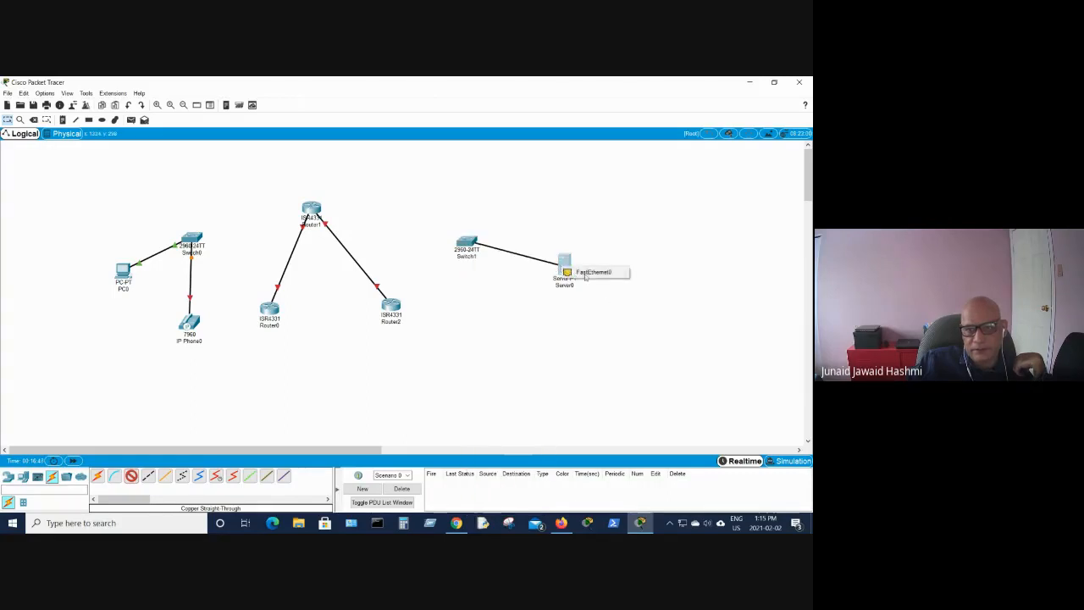
left_click(586, 273)
scroll(597, 337, "down", 5)
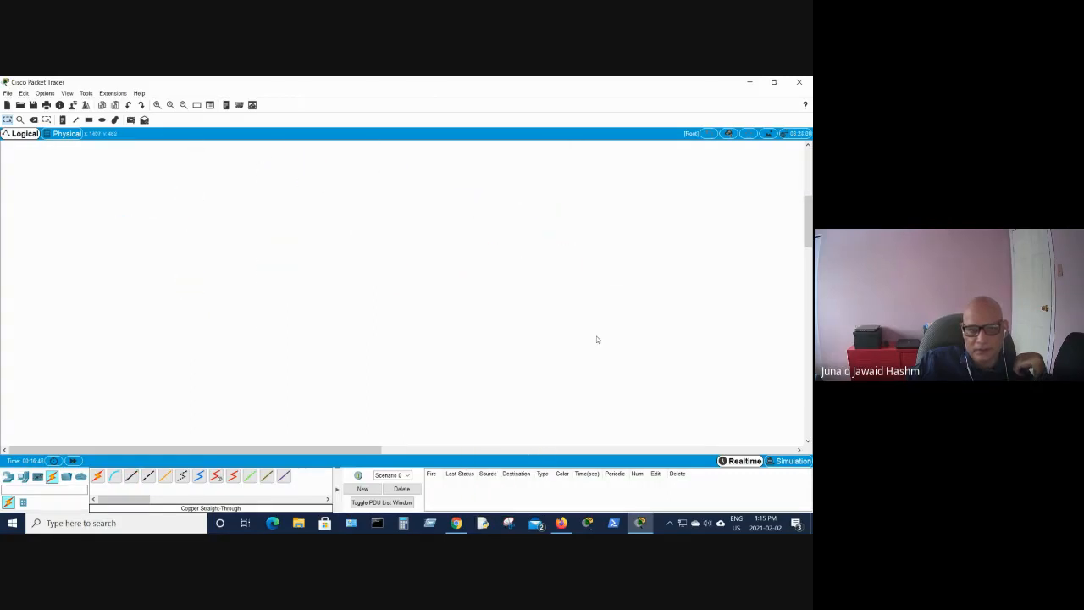
scroll(597, 340, "up", 5)
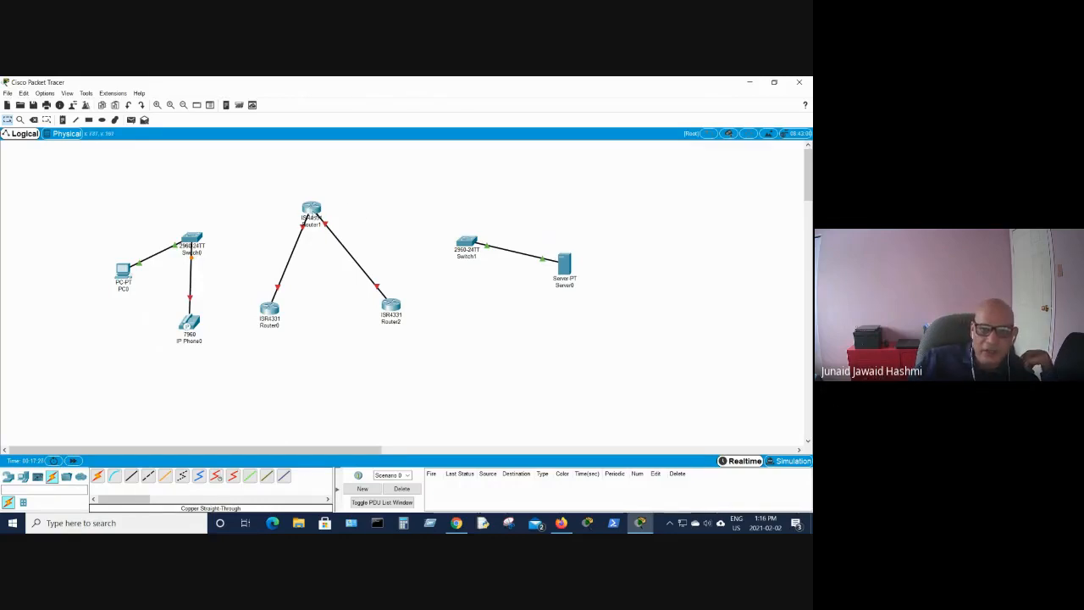
- Open Router1's command line interface and answer no to the initial configuration dialog
left_click(314, 213)
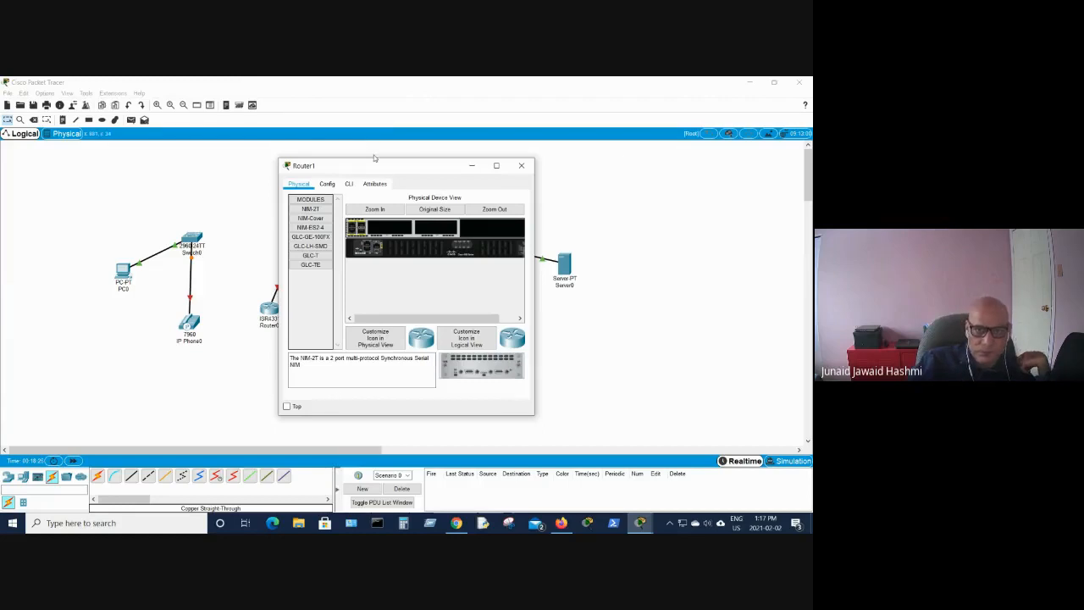
left_click(521, 166)
left_click(315, 213)
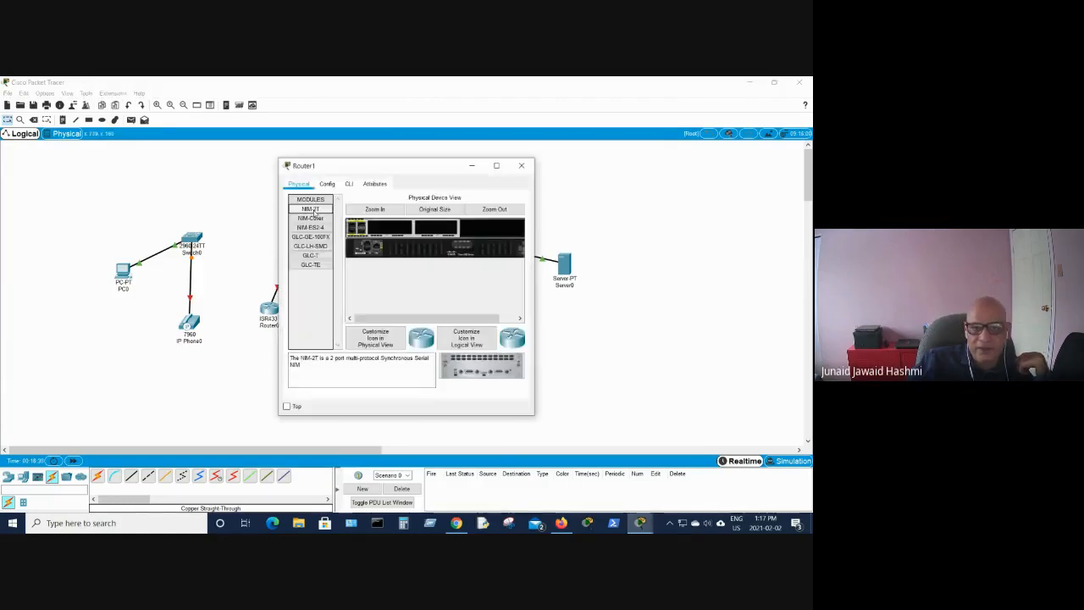
left_click(348, 184)
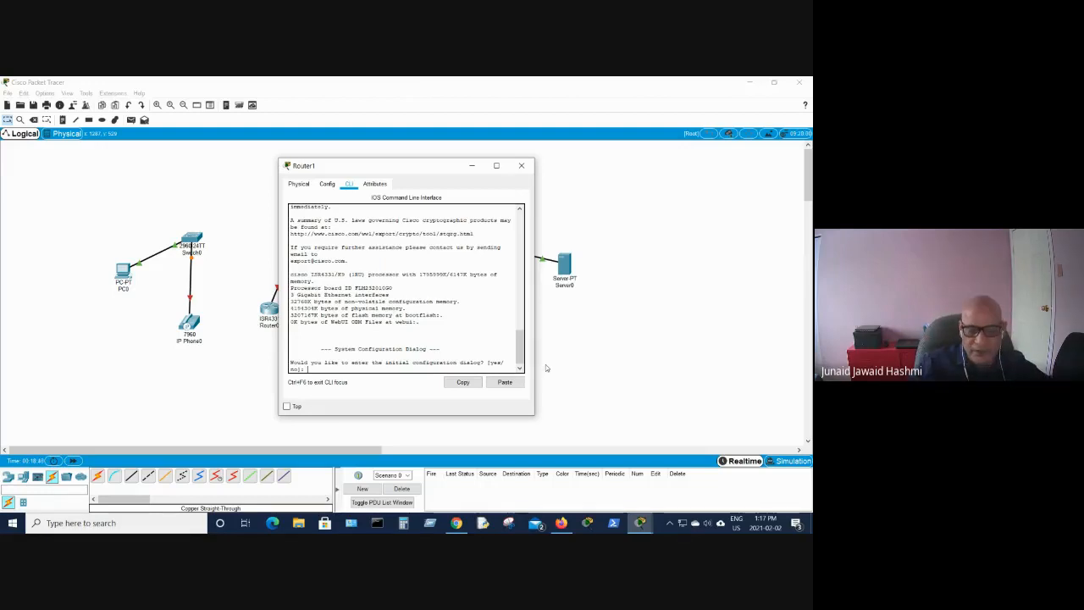
key("Return")
type("n")
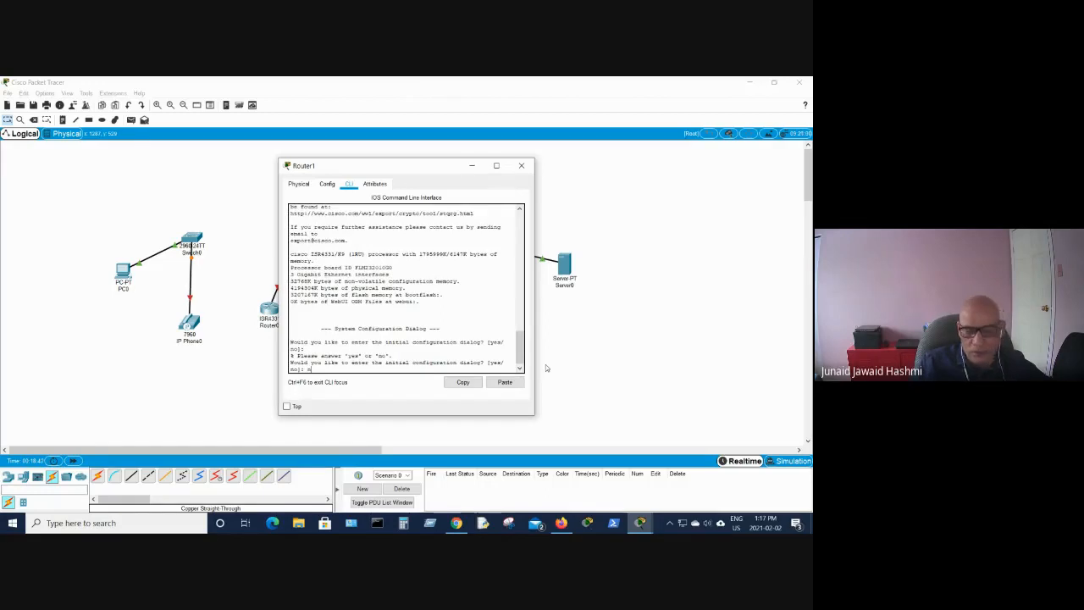
key("Return")
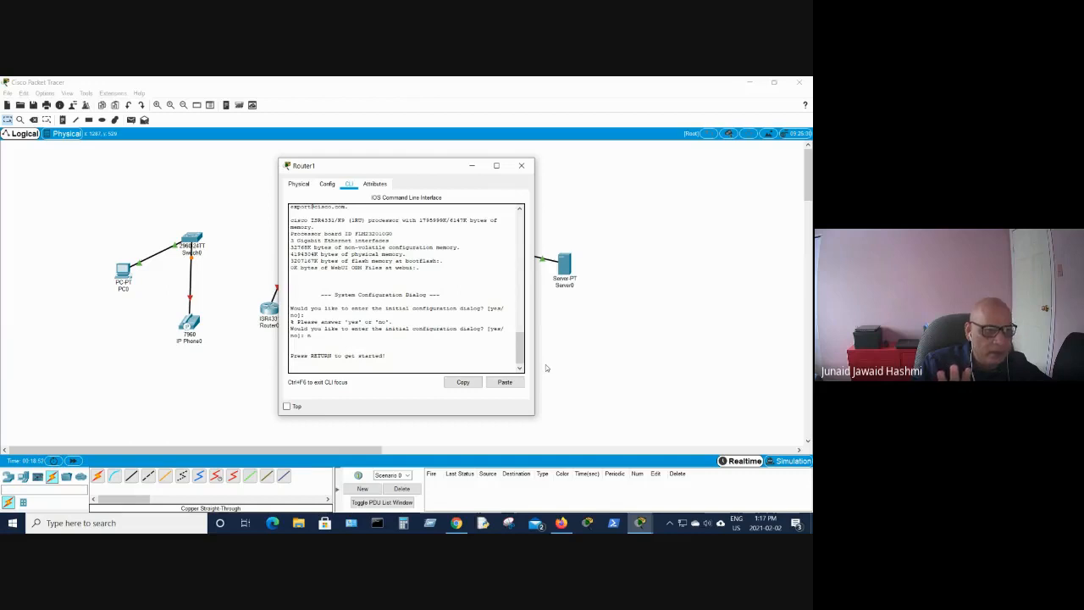
key("Return")
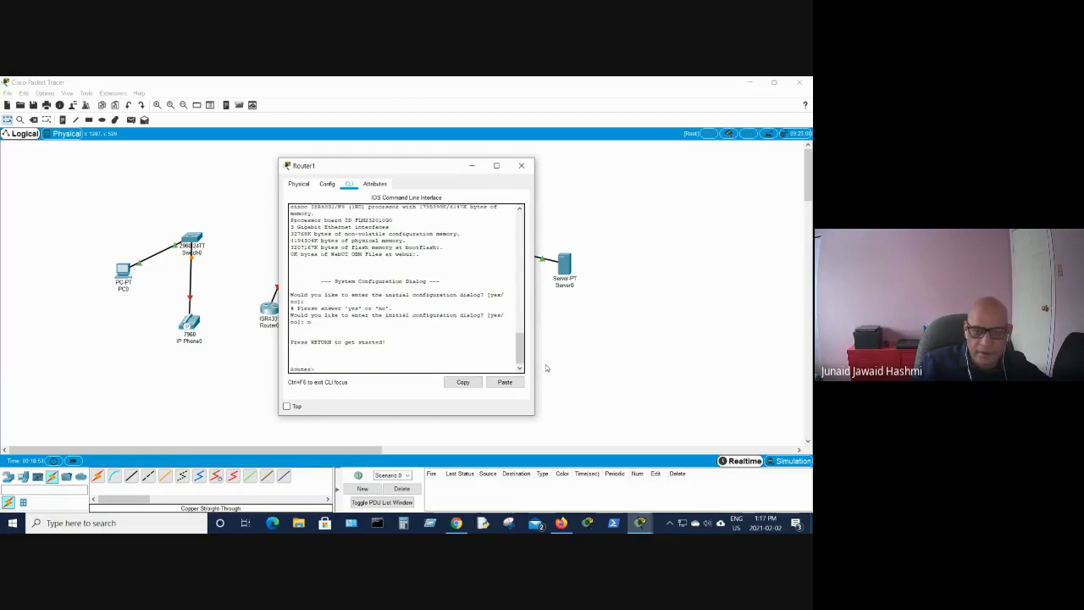
- Enter privileged EXEC mode with en and global configuration mode with config t on Router1
type("en")
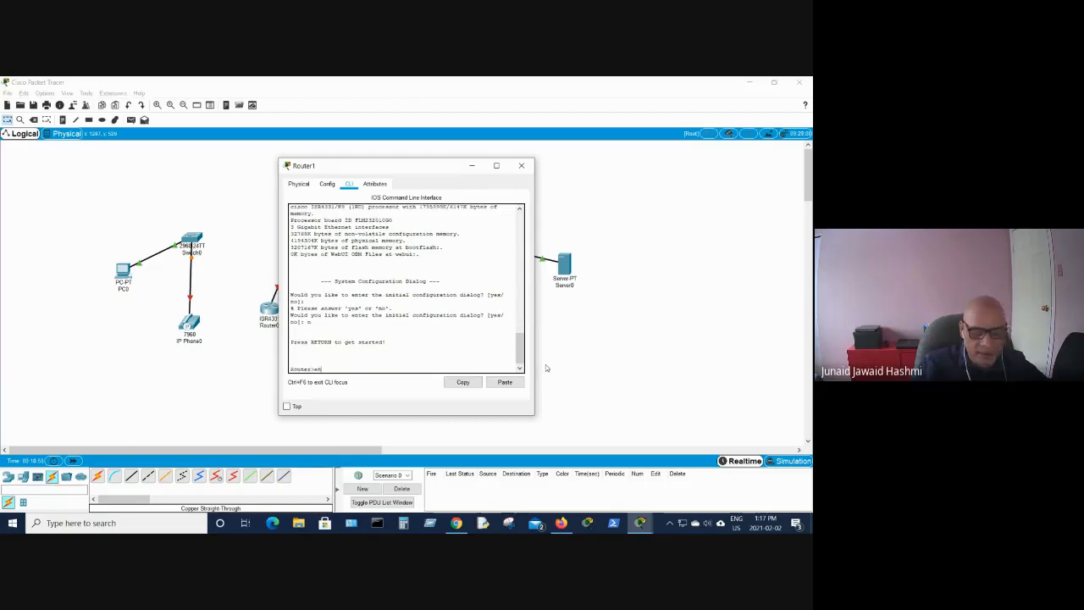
key("Return")
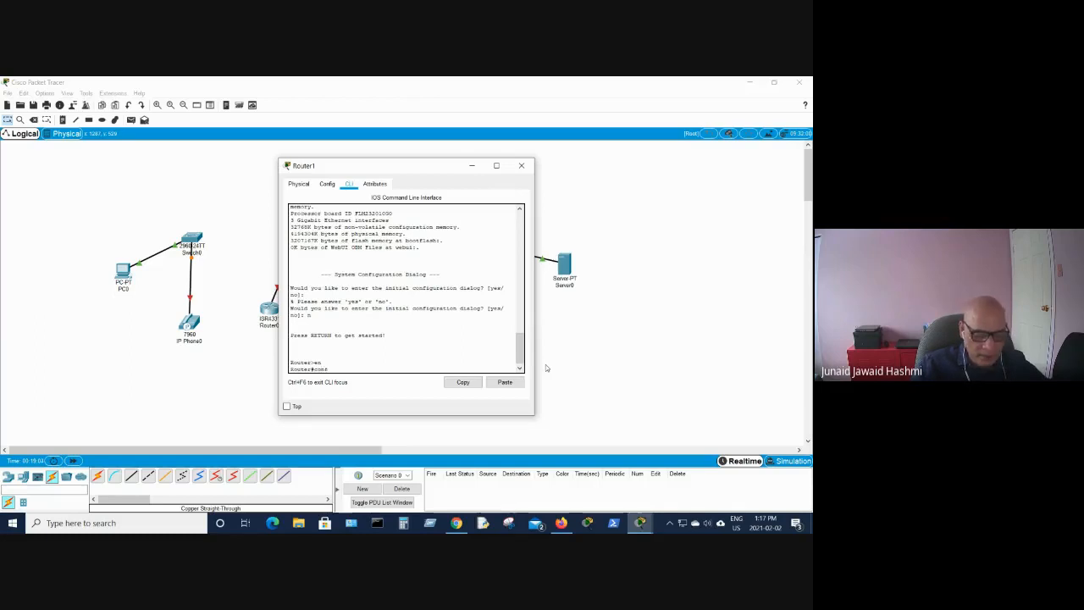
type("ig t")
key("Return")
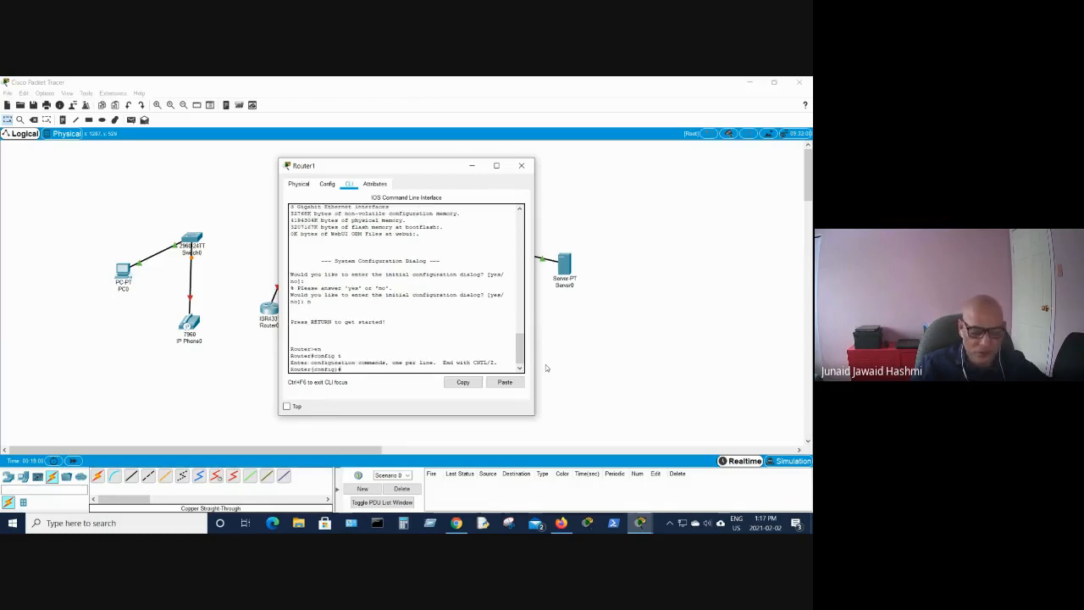
- Try to show the running configuration with sh run from global configuration mode
type("ho ru")
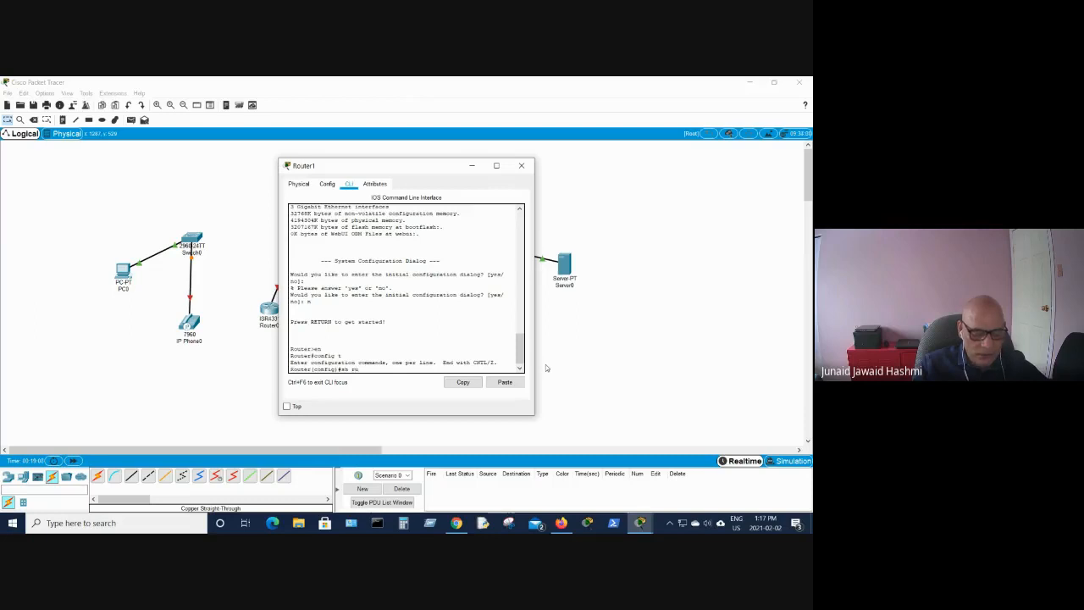
type("n")
key("Return")
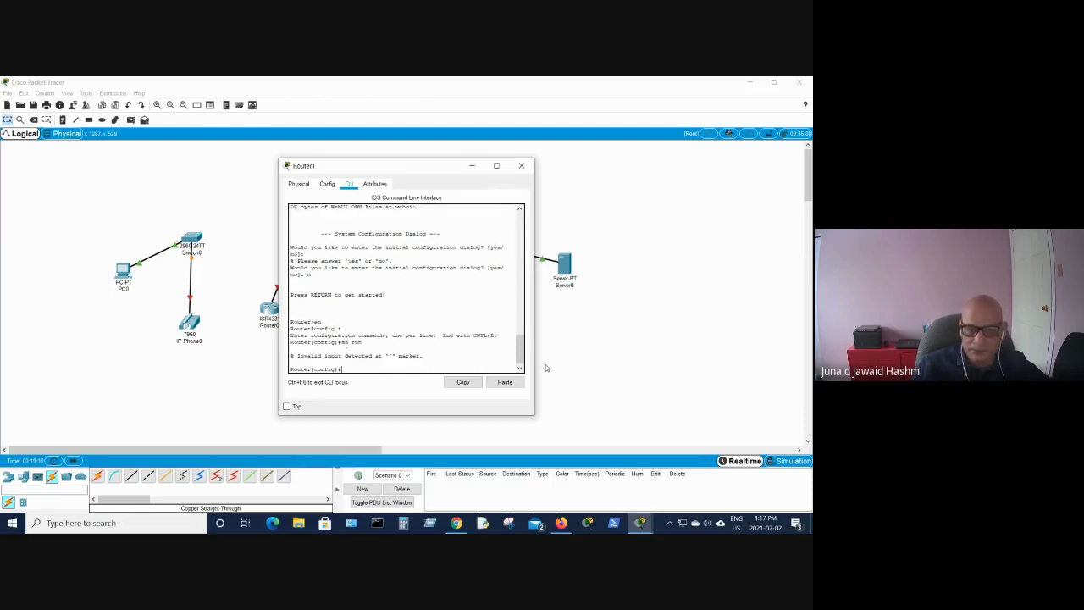
- Exit configuration mode, display Router1's running configuration with sh run, and close the router window
type("exit")
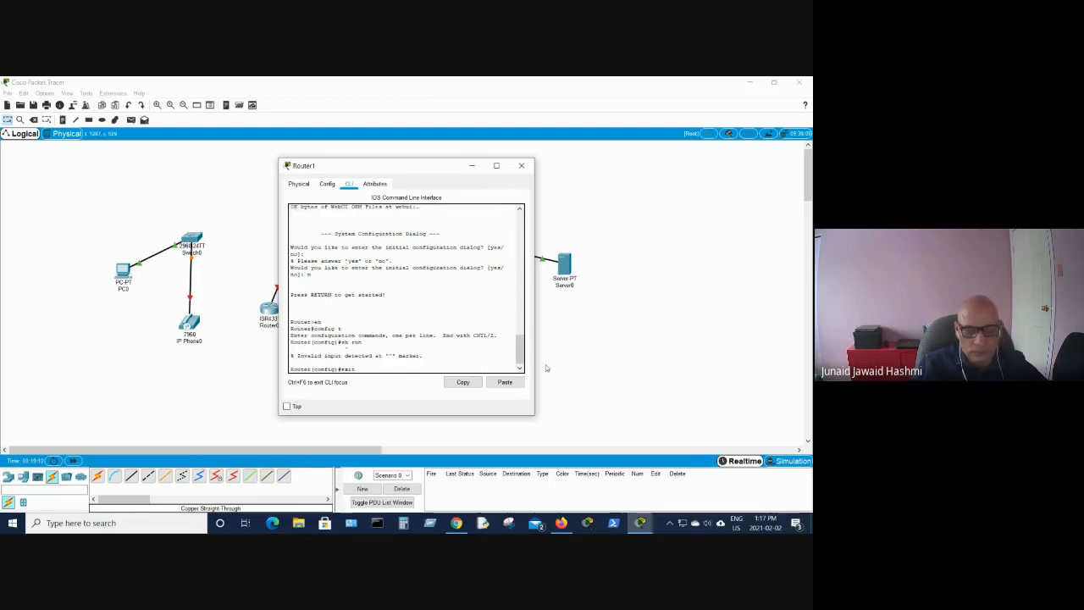
key("Return")
key("Return")
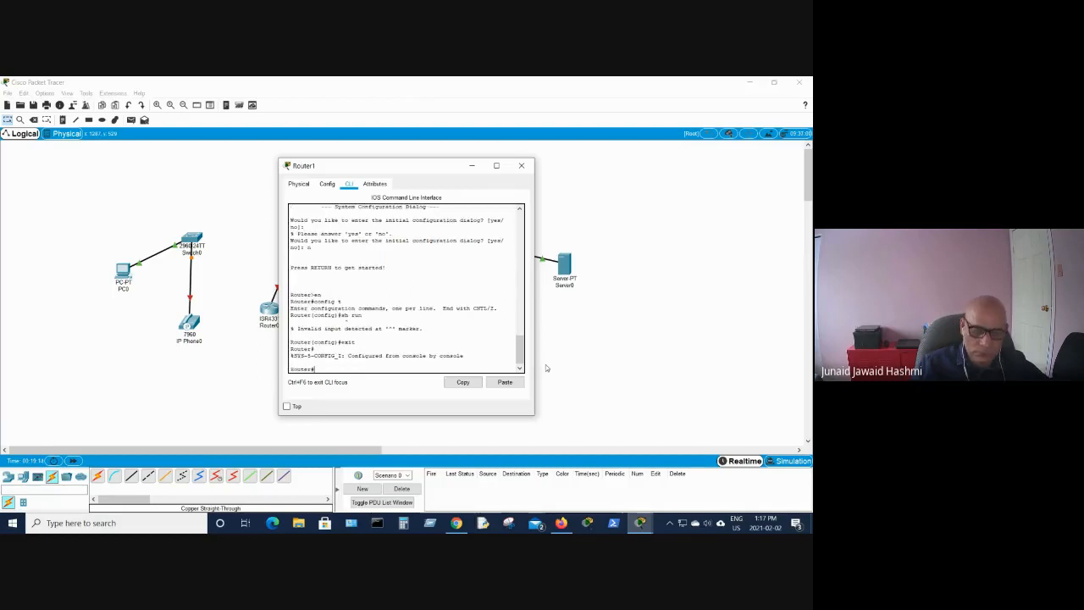
type("sh run")
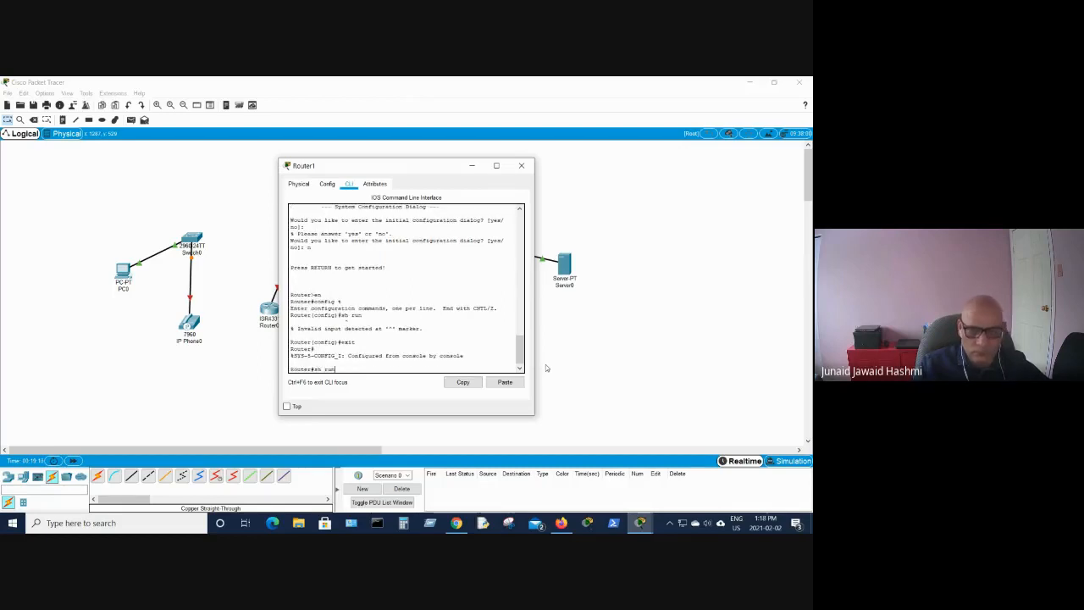
key("Return")
key("space")
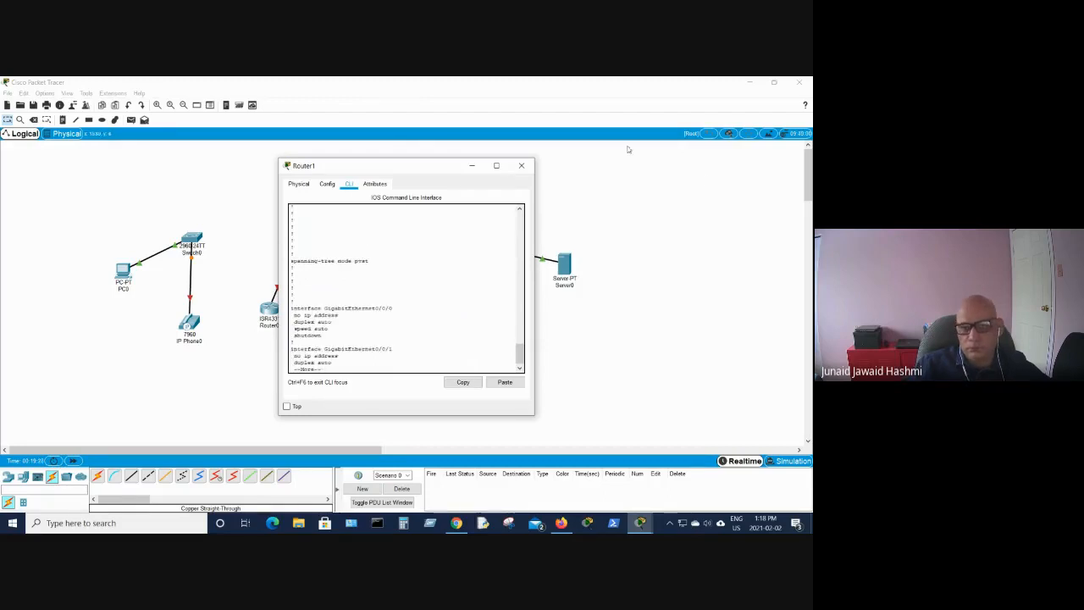
left_click(522, 166)
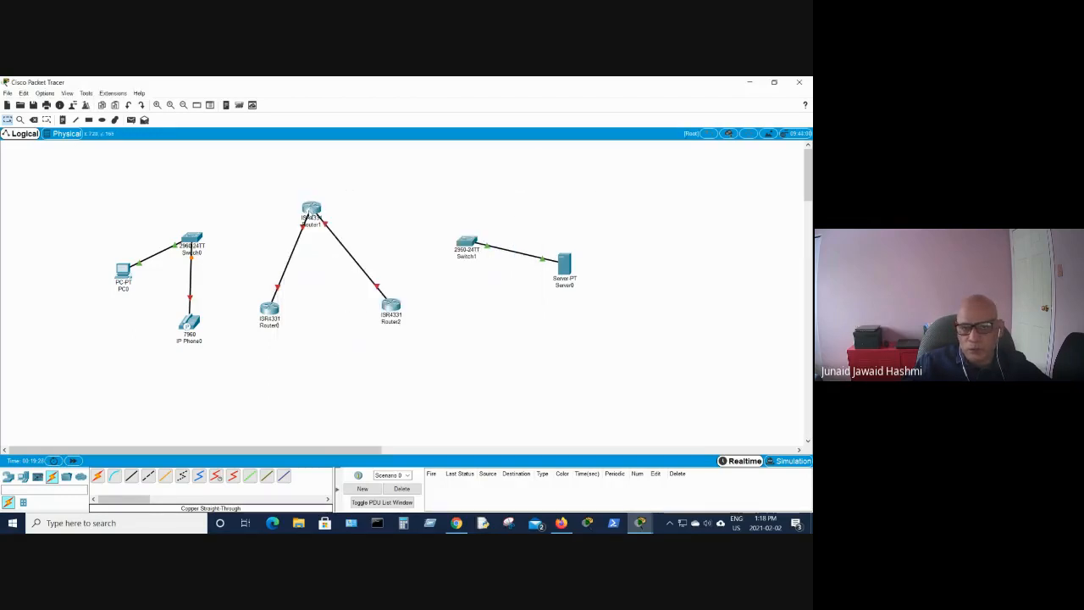
- Briefly reopen Router1's window and open Switch1's window, closing each
left_click(311, 210)
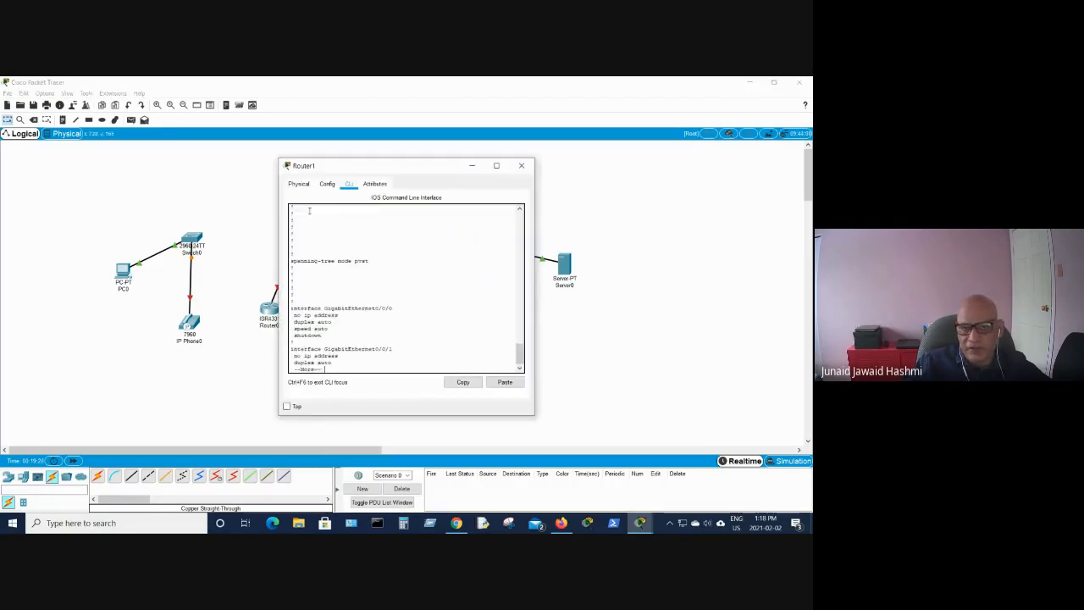
left_click(522, 166)
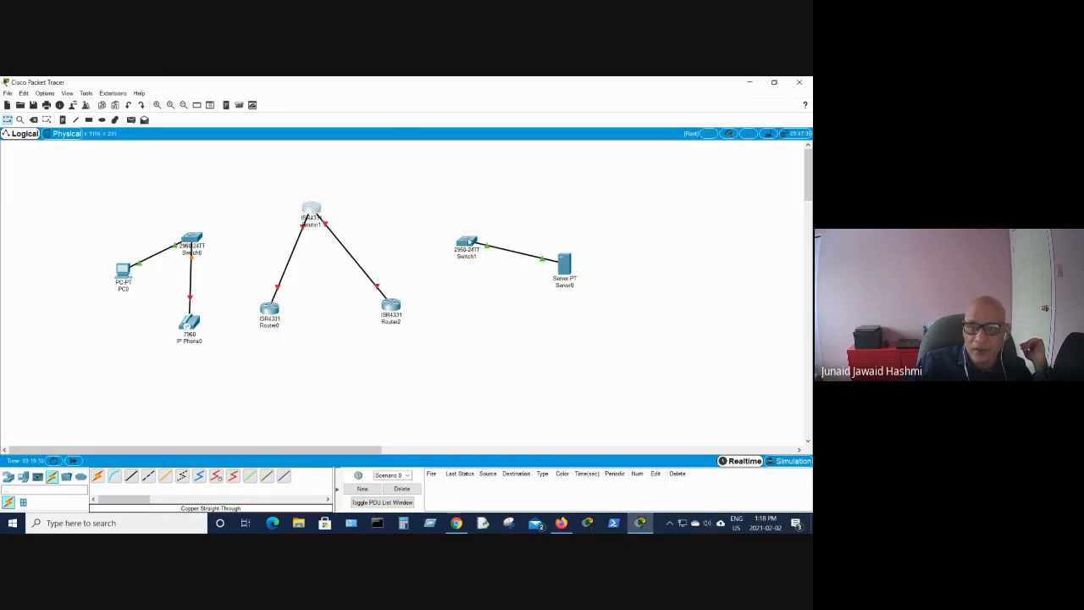
left_click(467, 242)
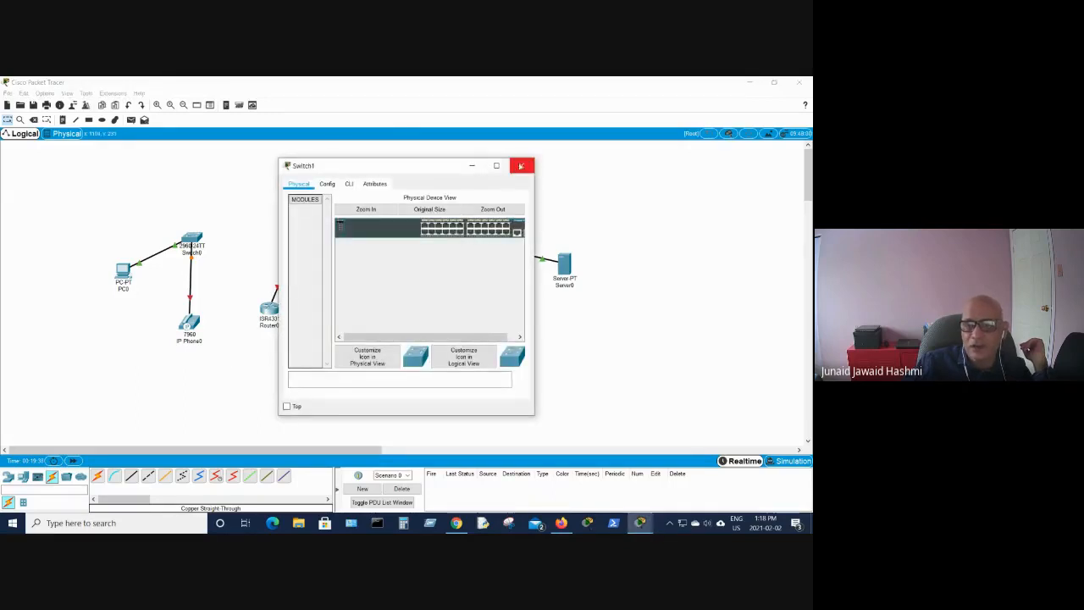
left_click(521, 165)
mouse_move(468, 246)
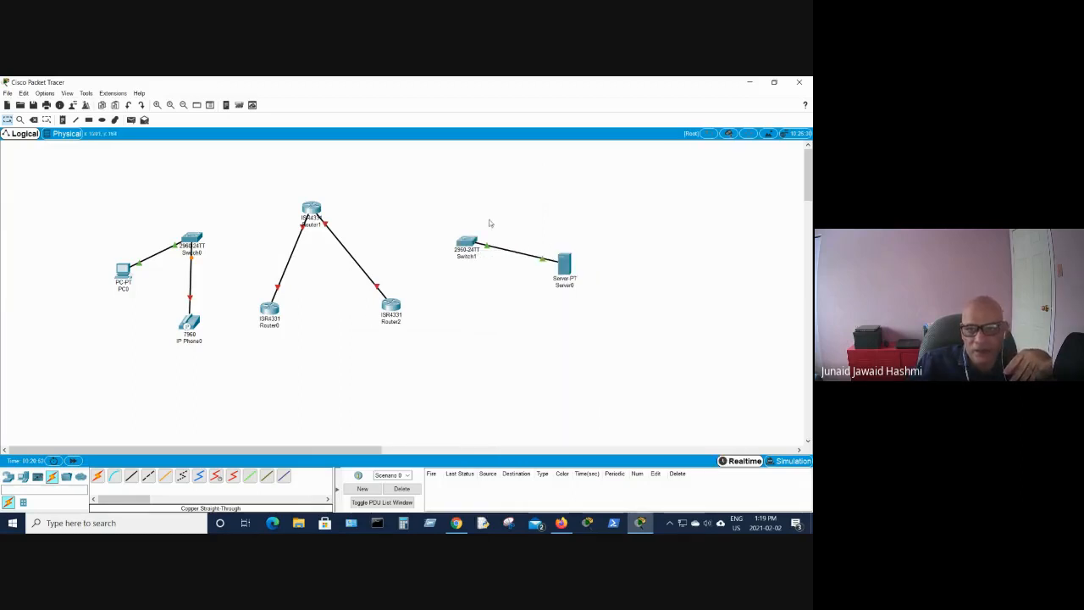
- Open Switch1's command line interface, enter privileged mode with en, and display its running configuration with sh run
left_click(468, 243)
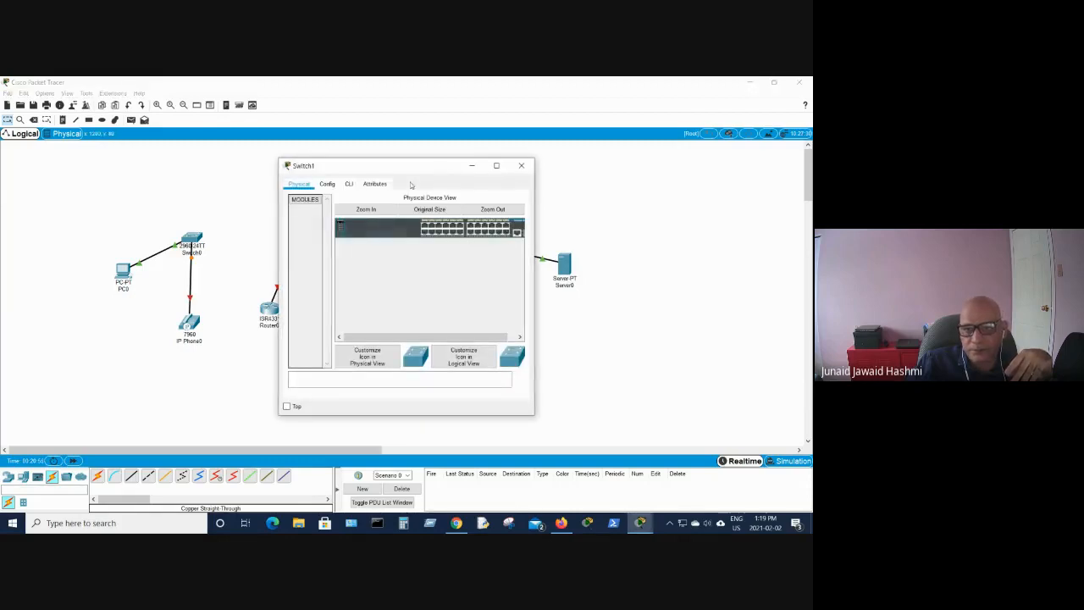
left_click(349, 184)
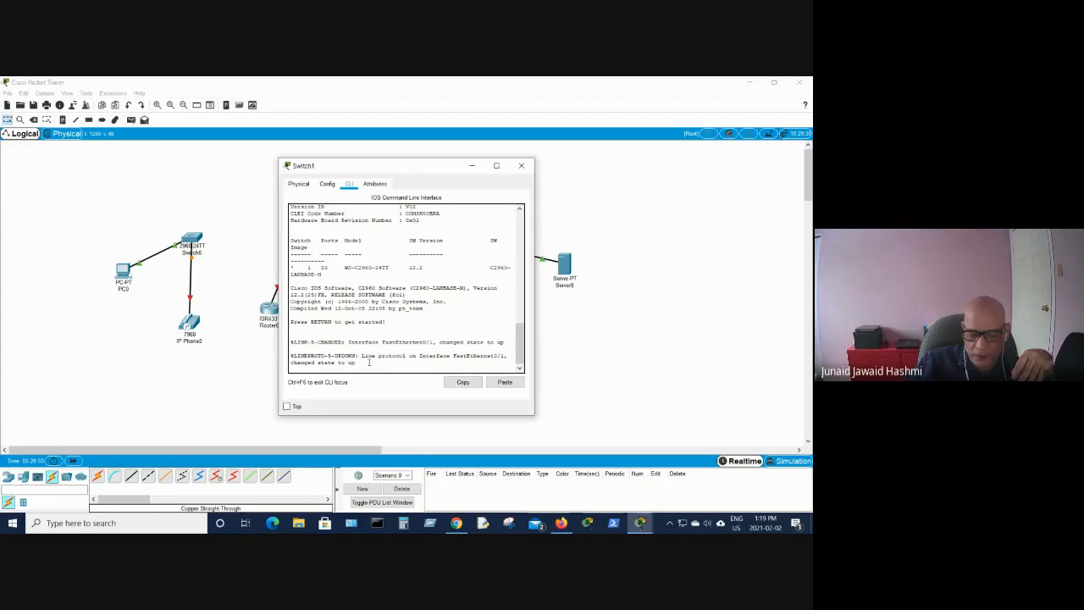
key("Return")
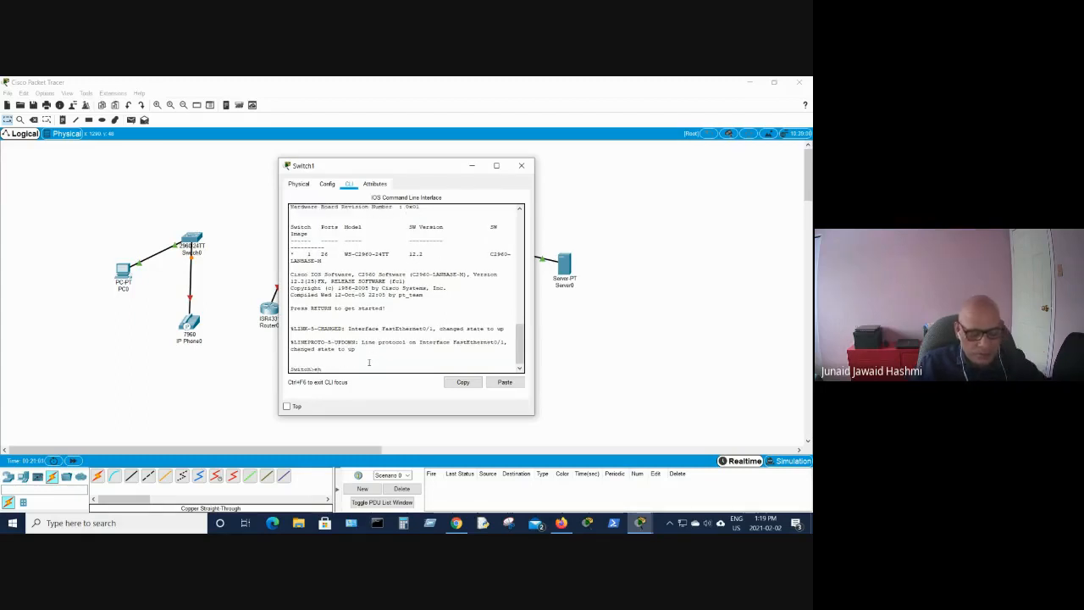
type("en")
key("Return")
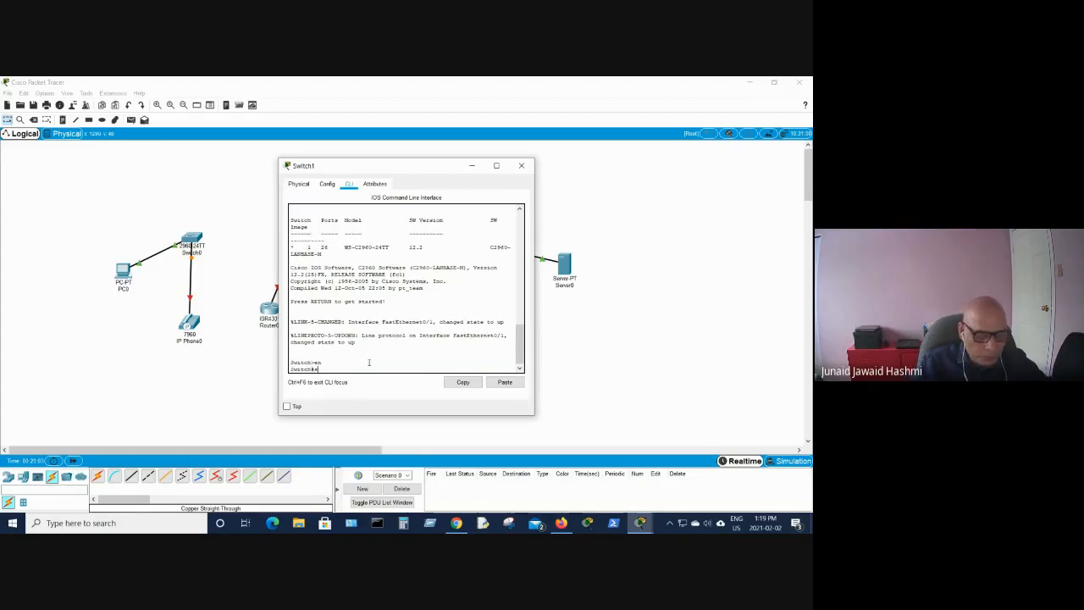
type("sh run")
key("Return")
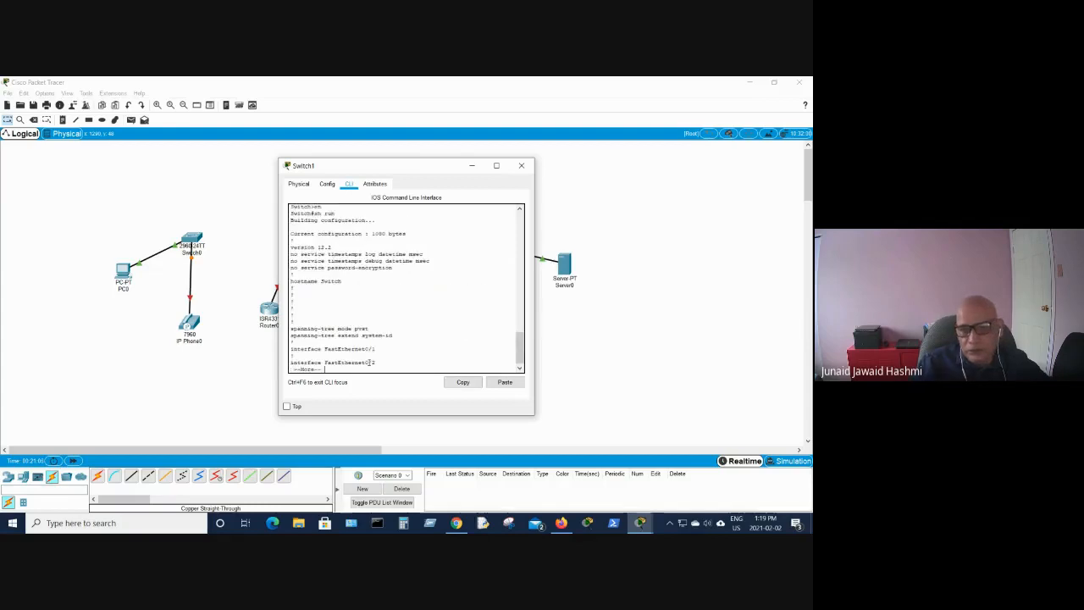
- Page through the rest of Switch1's running configuration and close its window
key("space")
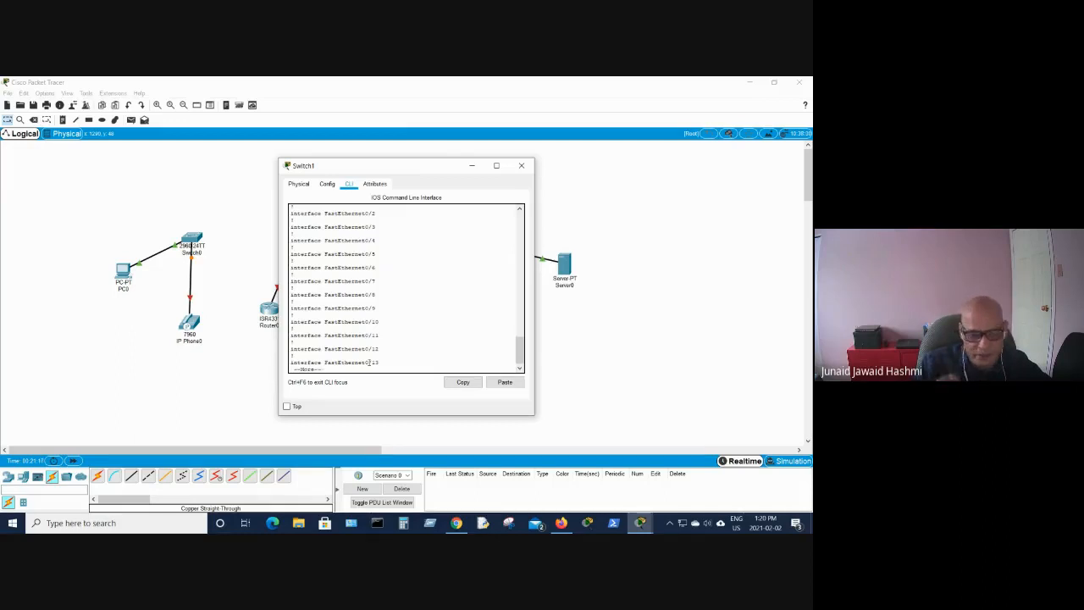
key("space")
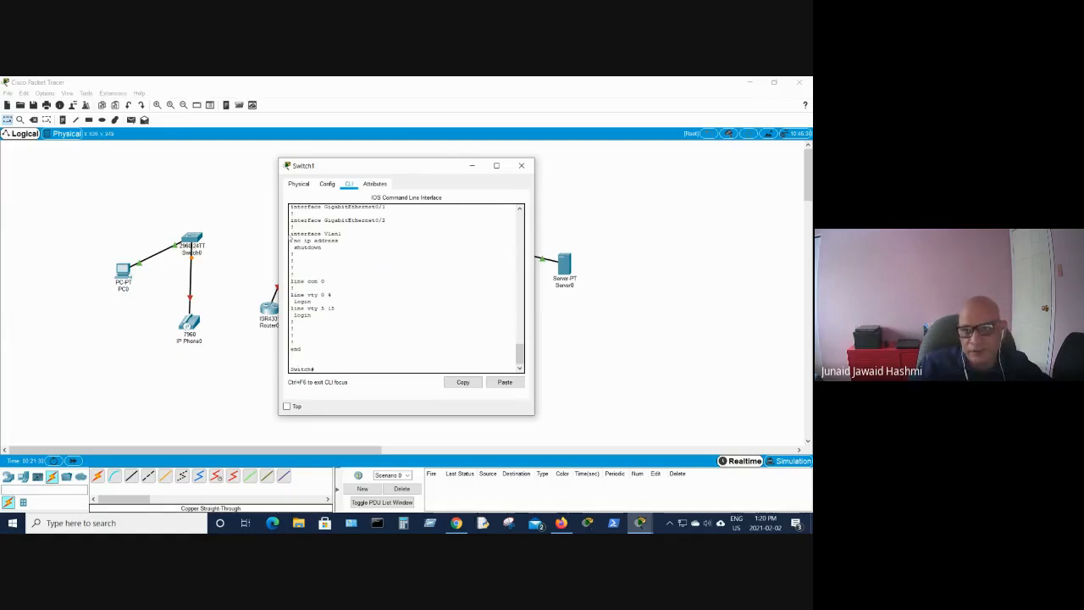
left_click(521, 165)
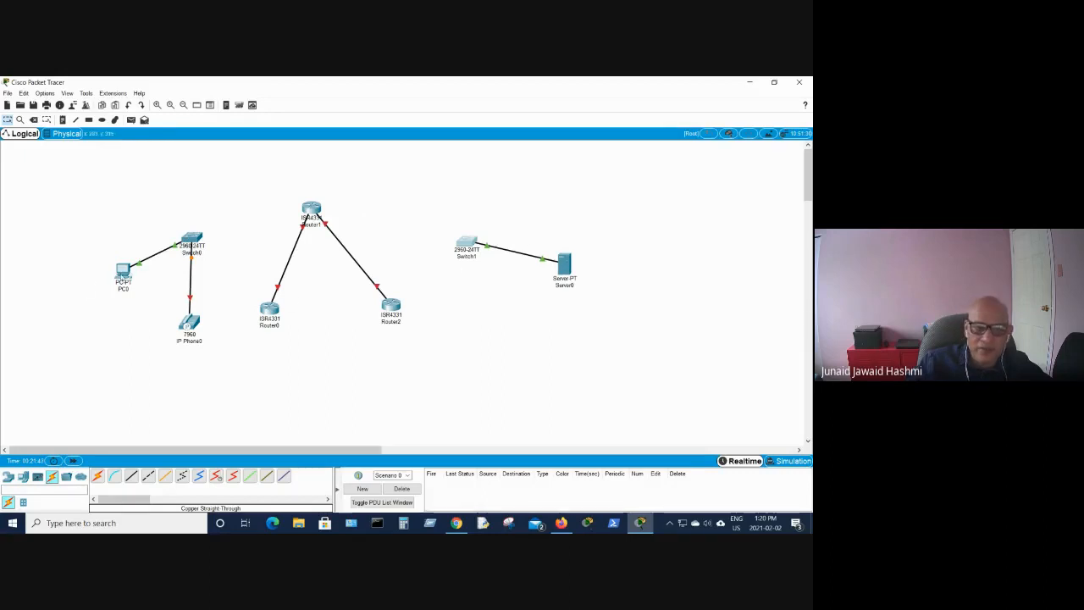
- Open PC0's Desktop and its IP Configuration panel
left_click(123, 271)
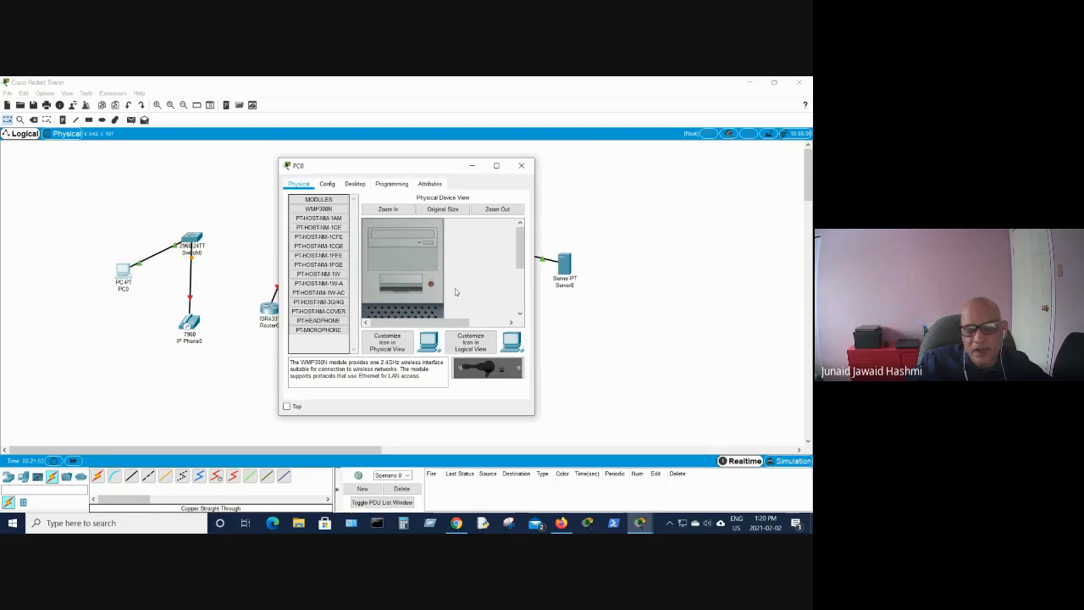
left_click(354, 185)
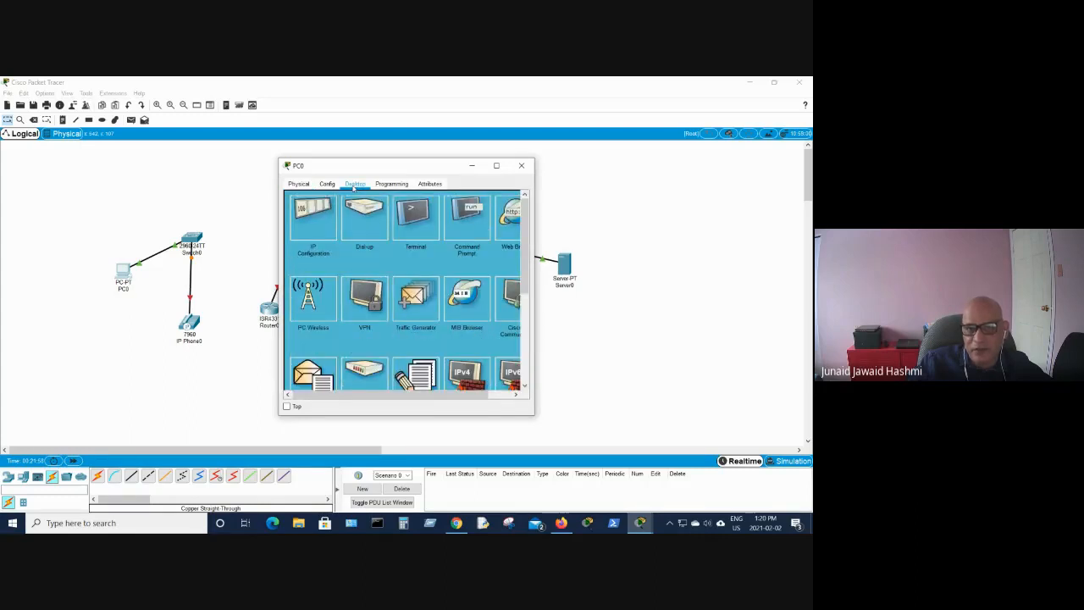
left_click_drag(534, 253, 621, 251)
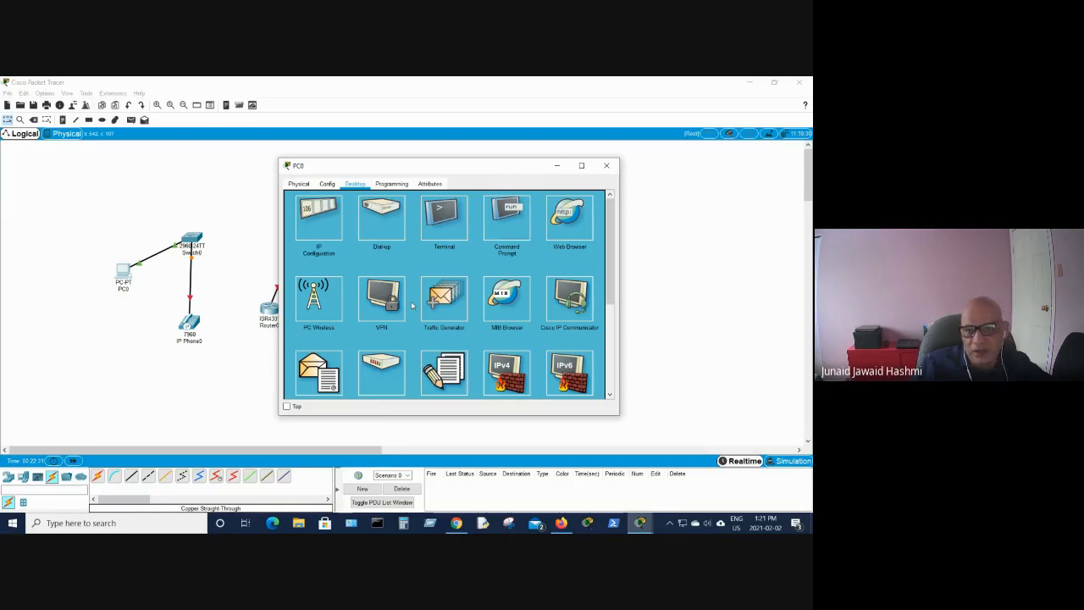
left_click(318, 223)
left_click(413, 247)
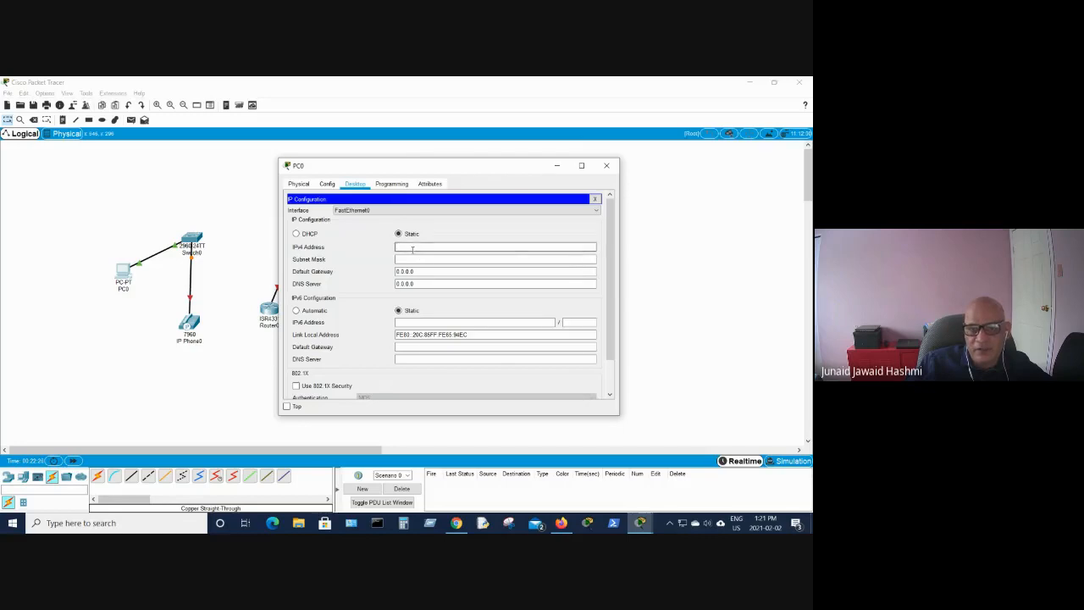
left_click_drag(338, 167, 303, 316)
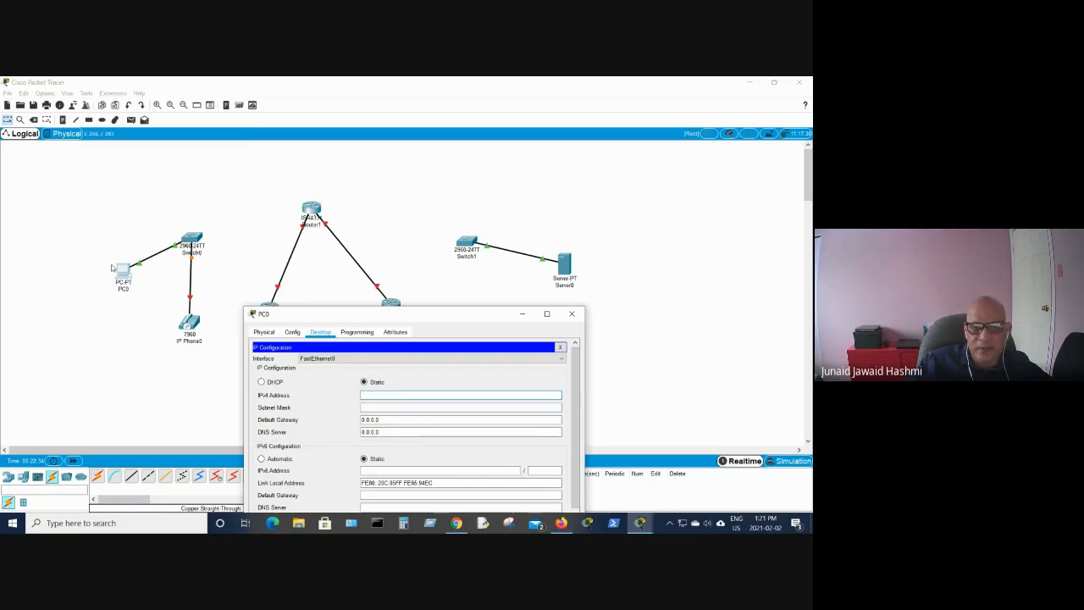
- Try DHCP addressing on PC0, switch back to Static, and close IP Configuration
left_click(262, 382)
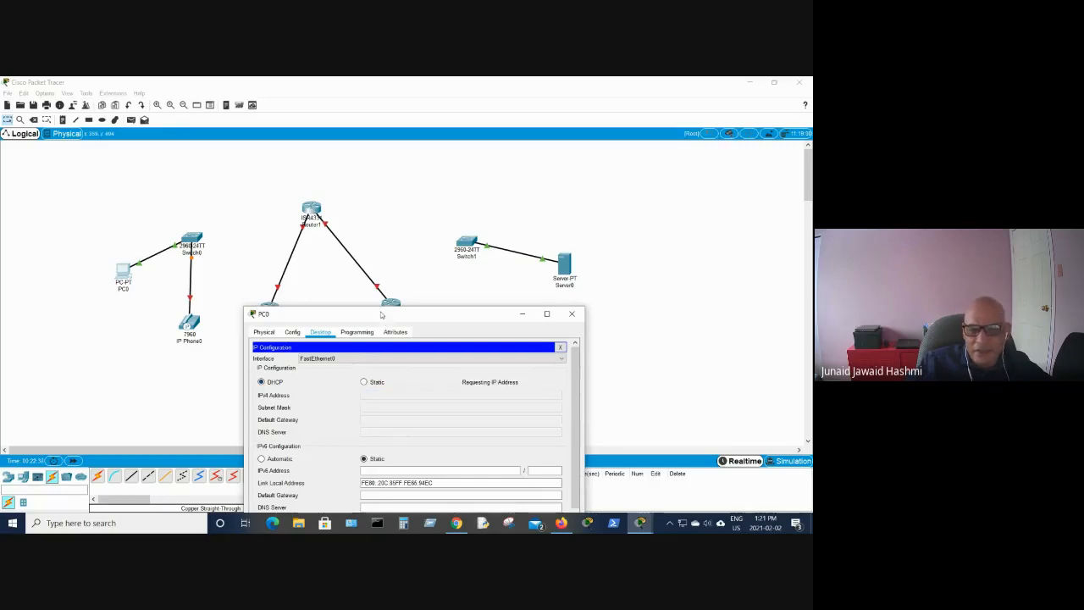
left_click_drag(381, 314, 393, 169)
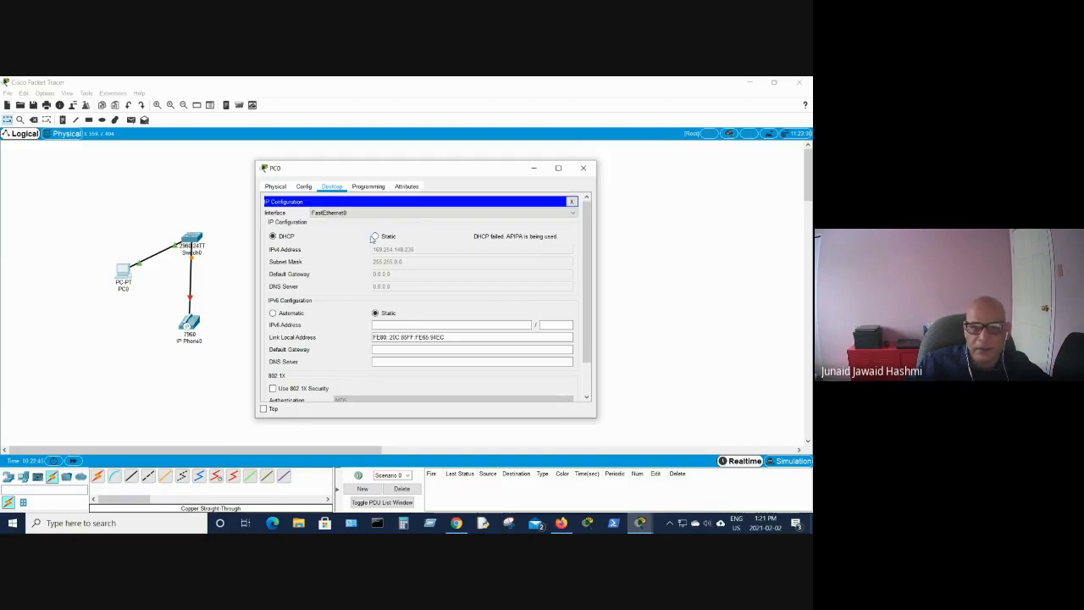
left_click(376, 236)
left_click(572, 202)
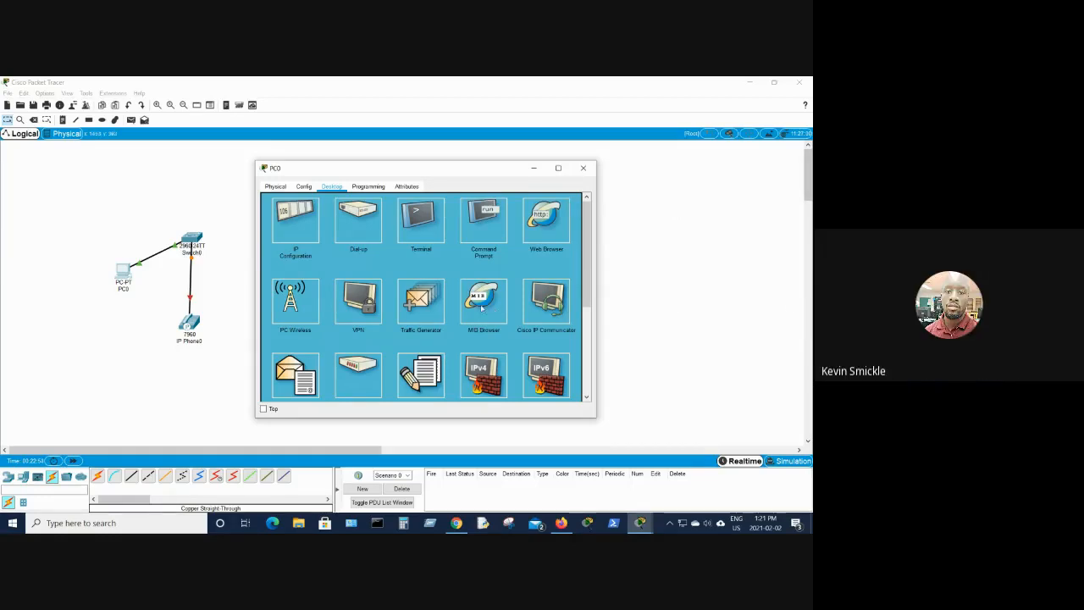
- Browse PC0's desktop applications and close its window
scroll(482, 310, "down", 3)
scroll(482, 310, "up", 2)
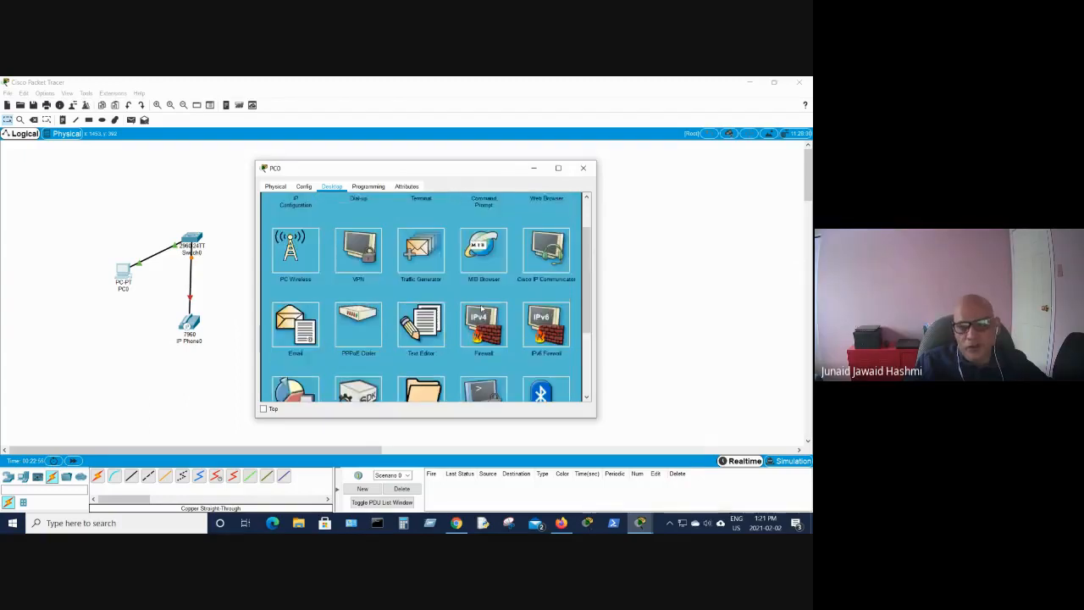
scroll(482, 310, "up", 1)
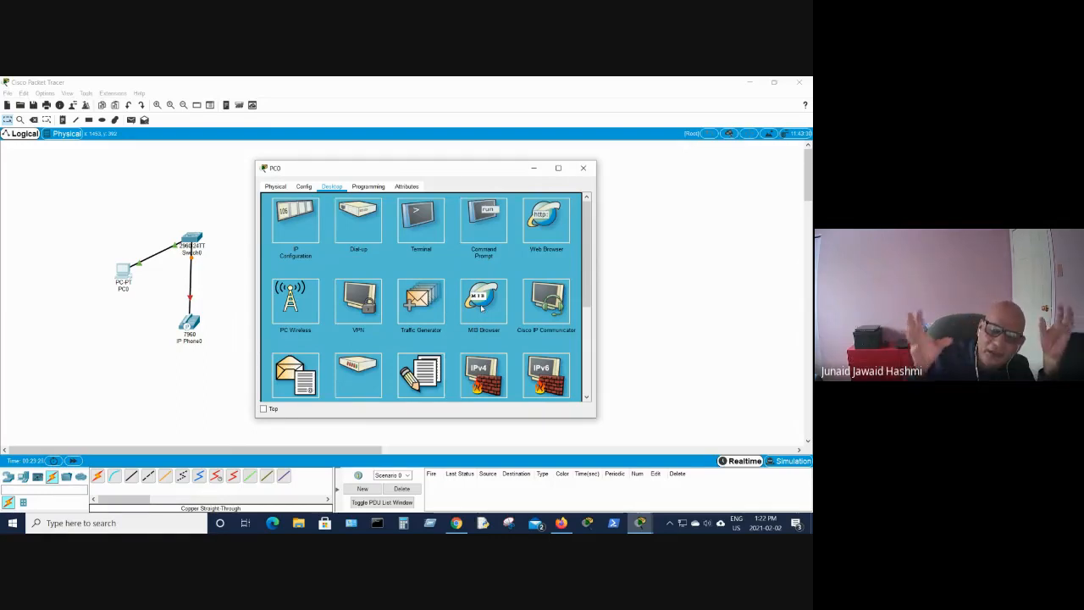
left_click(584, 169)
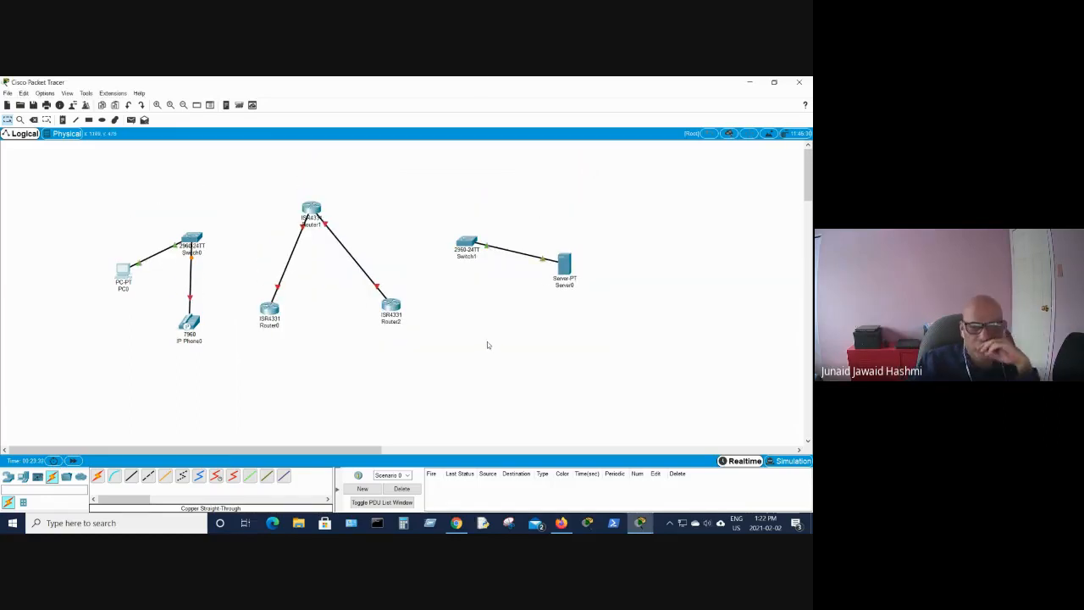
- Reopen PC0 and view its IP Configuration panel before closing it
left_click(25, 478)
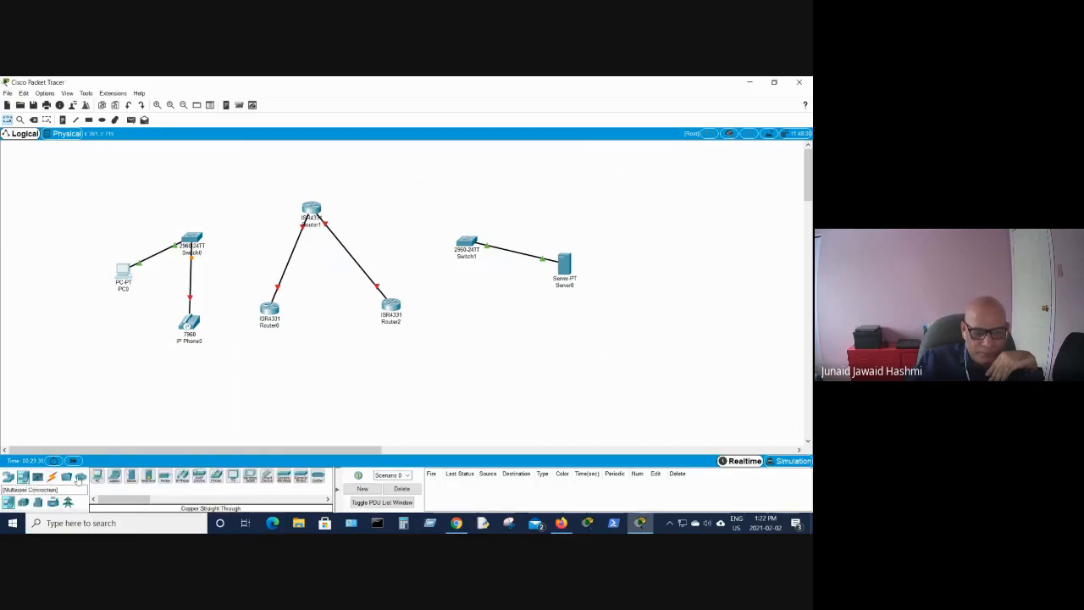
left_click(121, 270)
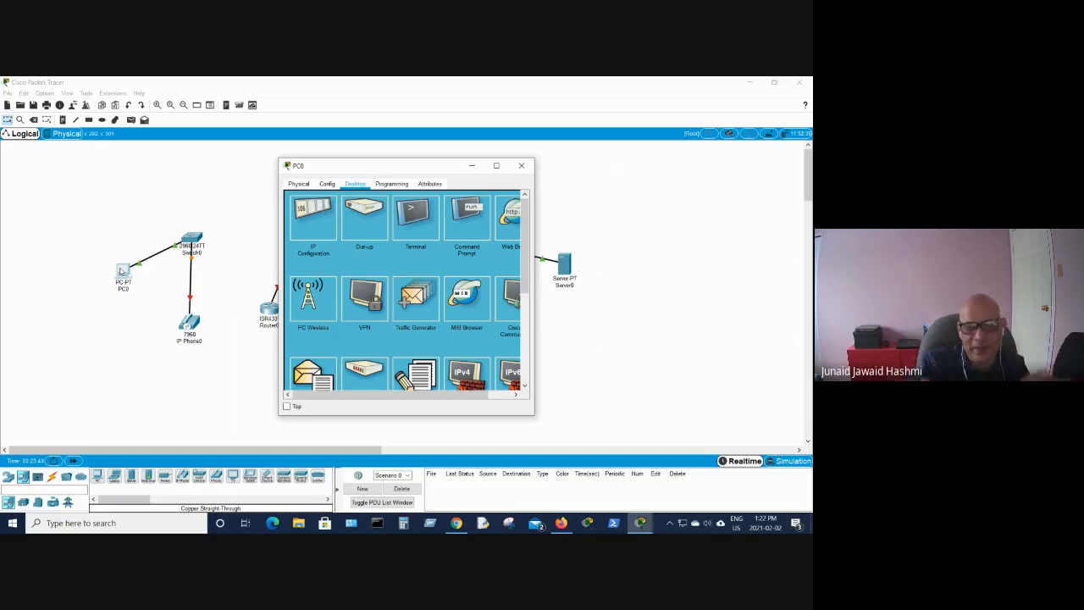
left_click(315, 225)
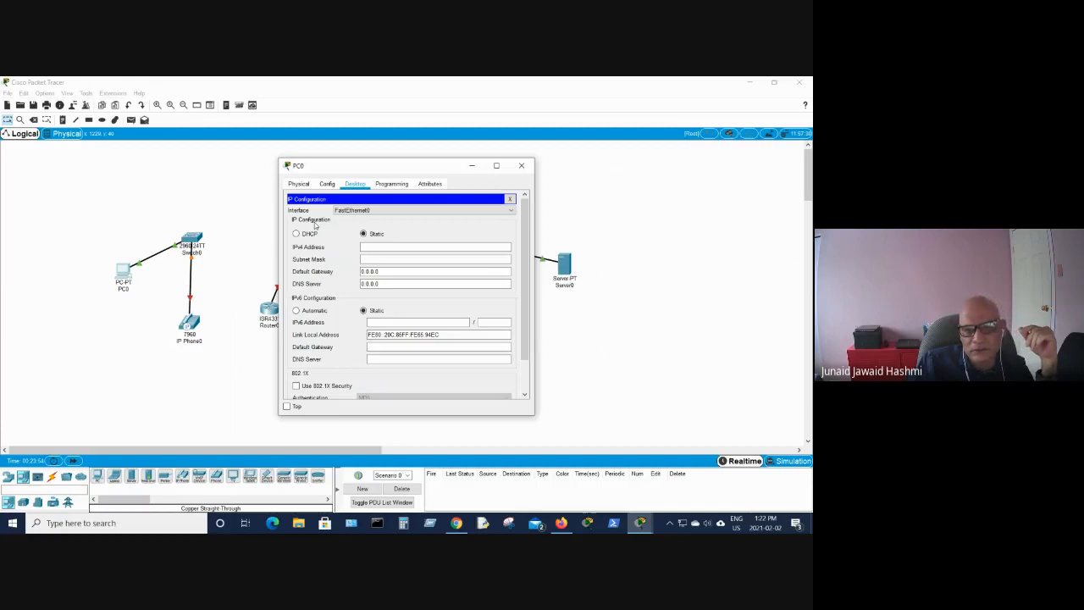
left_click(510, 198)
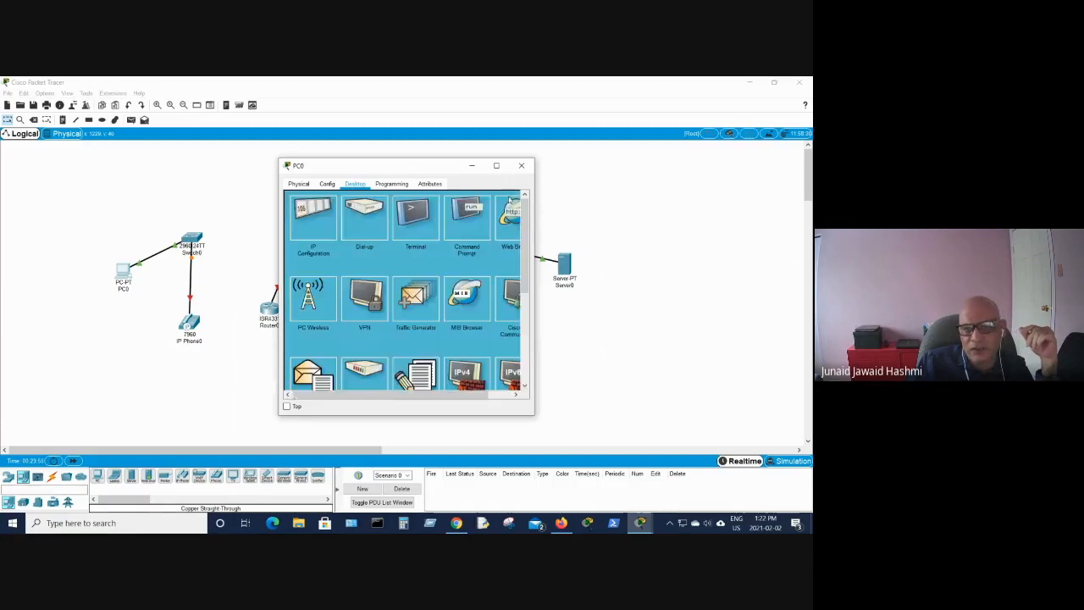
- Open PC0's Command Prompt, run ping 192, and close the prompt
left_click(463, 222)
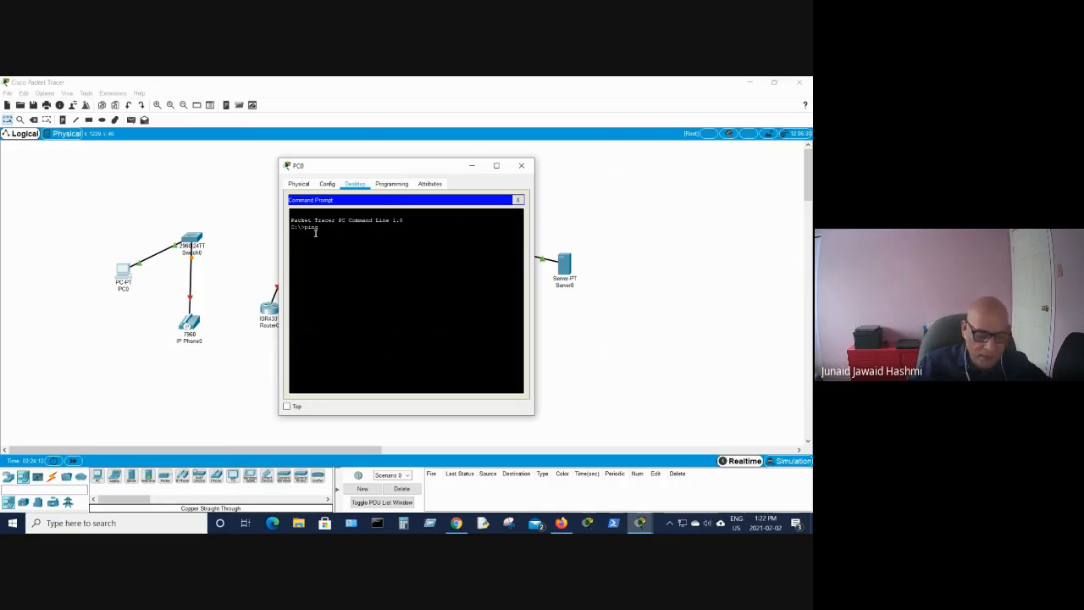
type("192")
key("Return")
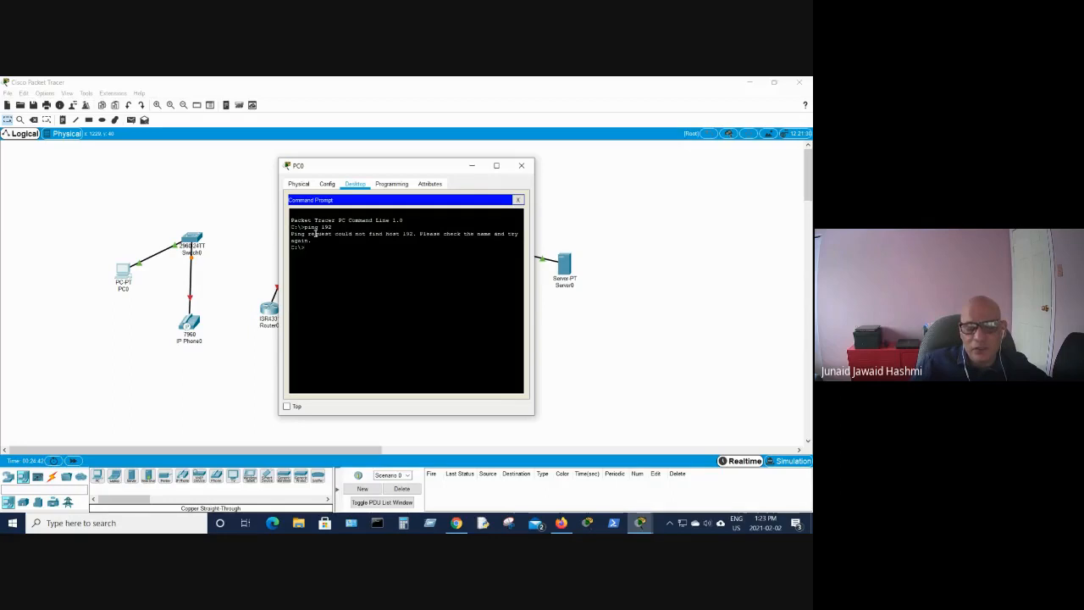
left_click(517, 200)
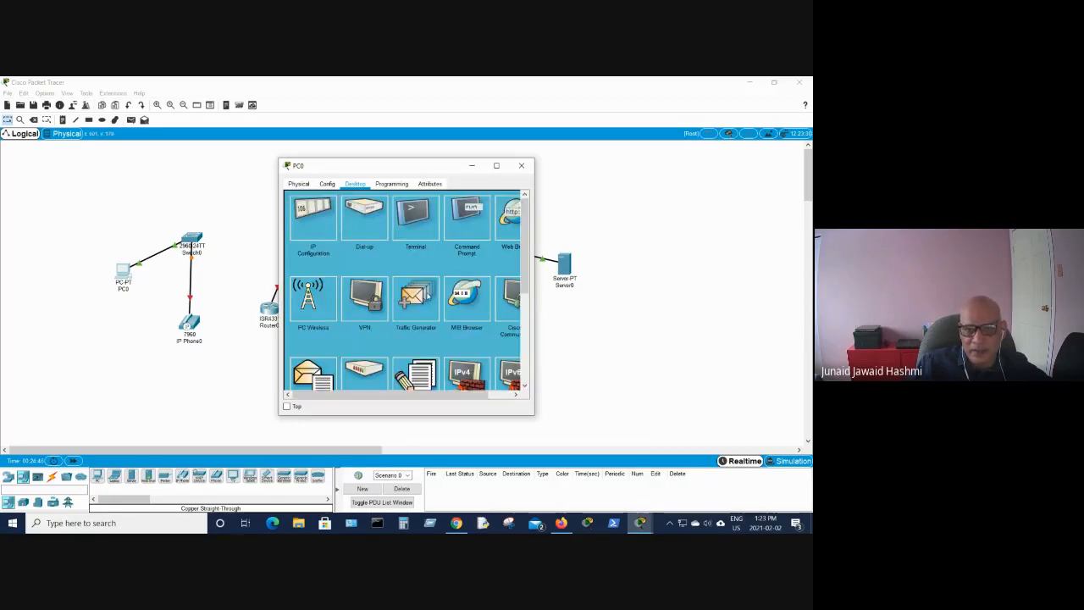
- Open PC0's Terminal port configuration and close it
scroll(428, 295, "down", 5)
scroll(429, 295, "up", 3)
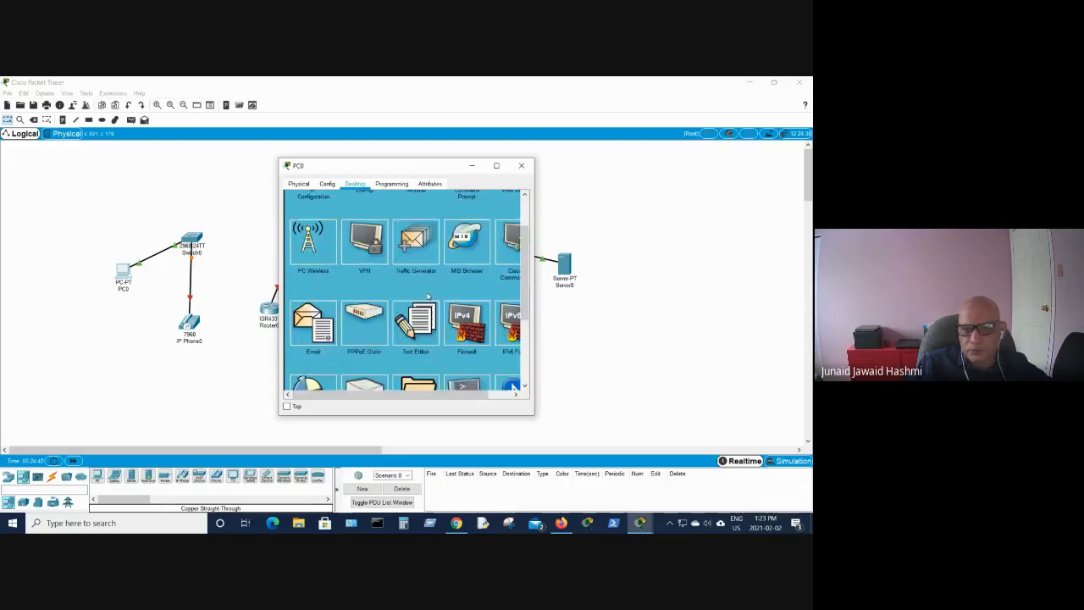
scroll(428, 295, "up", 1)
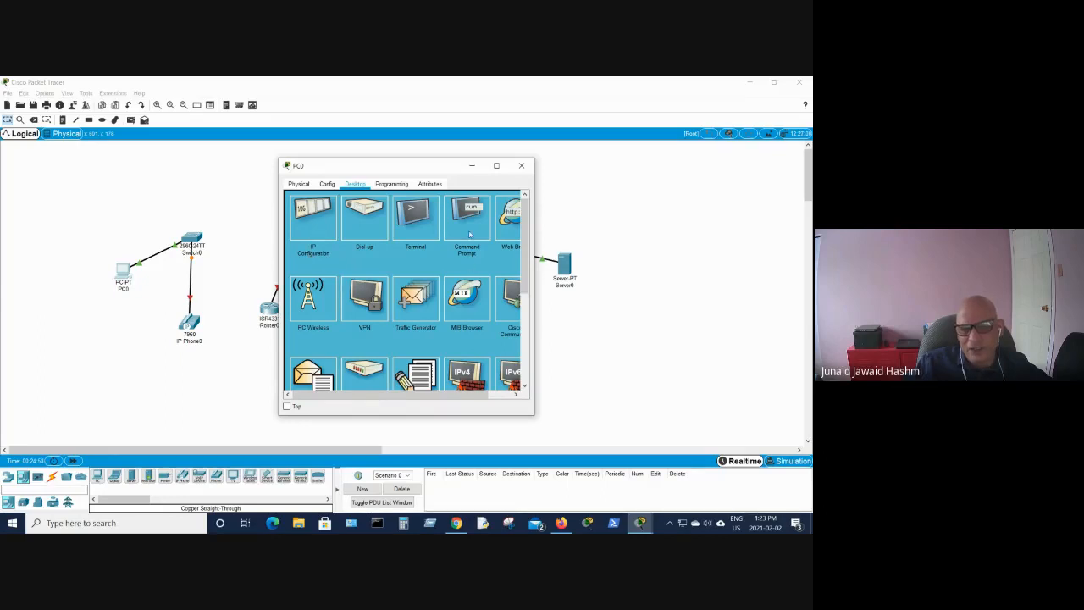
left_click(406, 227)
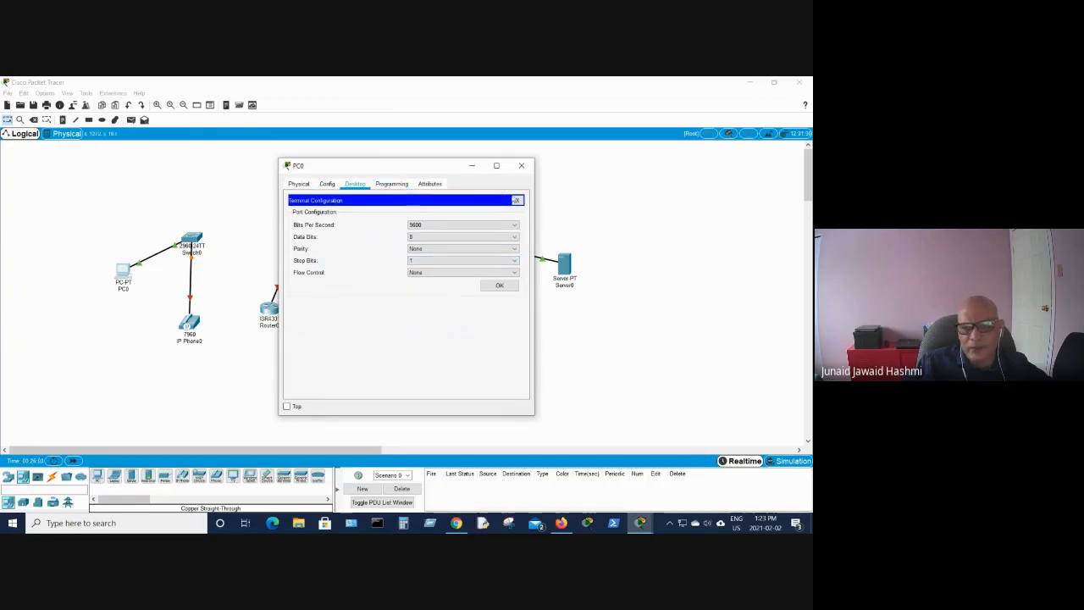
left_click(519, 201)
- Scroll through the remaining applications on PC0's desktop
scroll(426, 313, "down", 3)
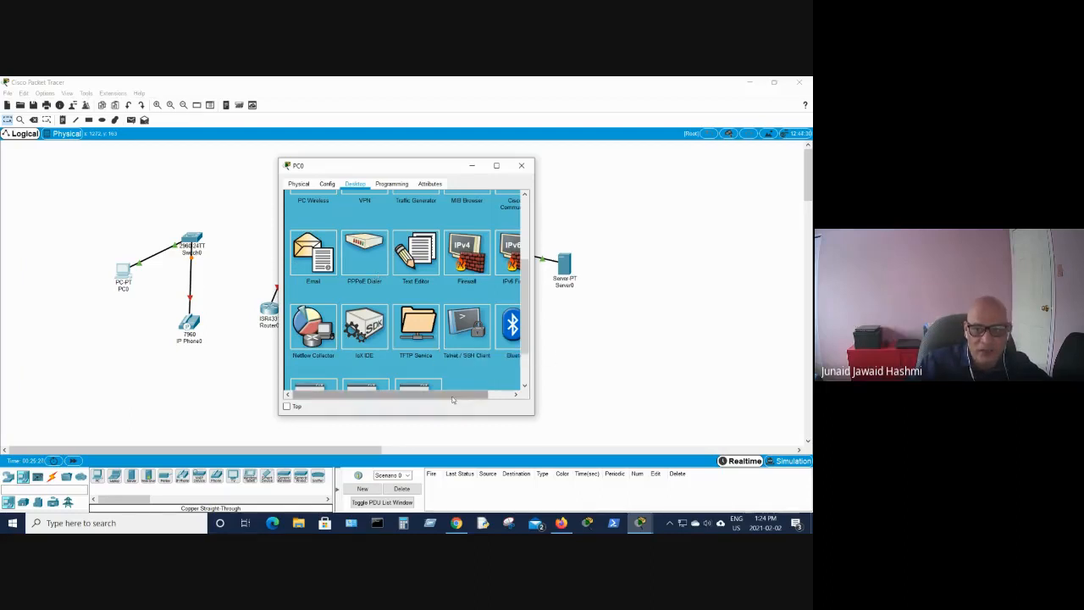
left_click_drag(454, 396, 480, 395)
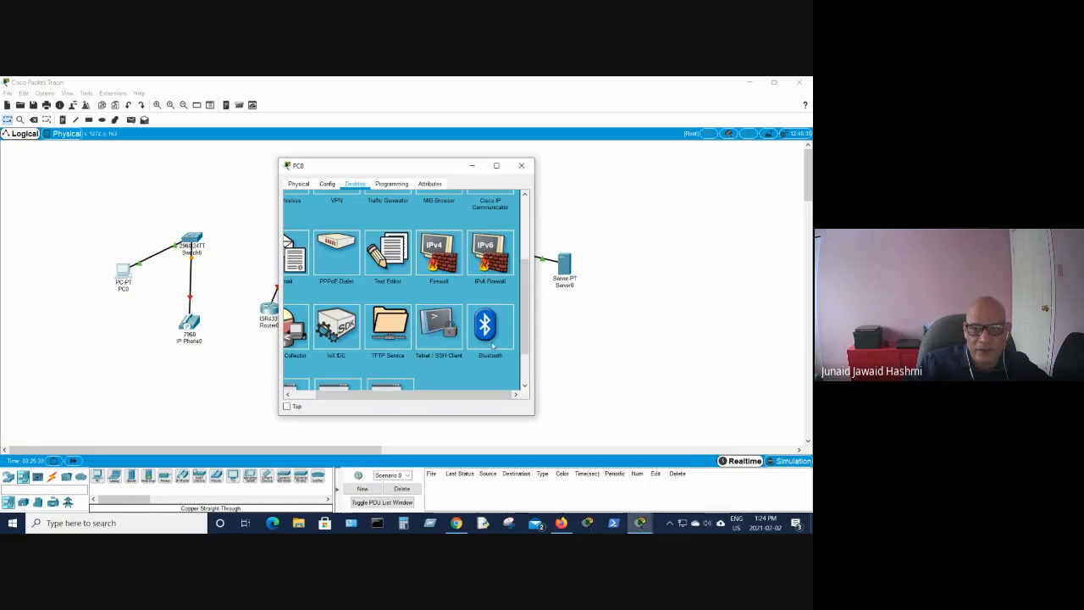
scroll(492, 342, "down", 2)
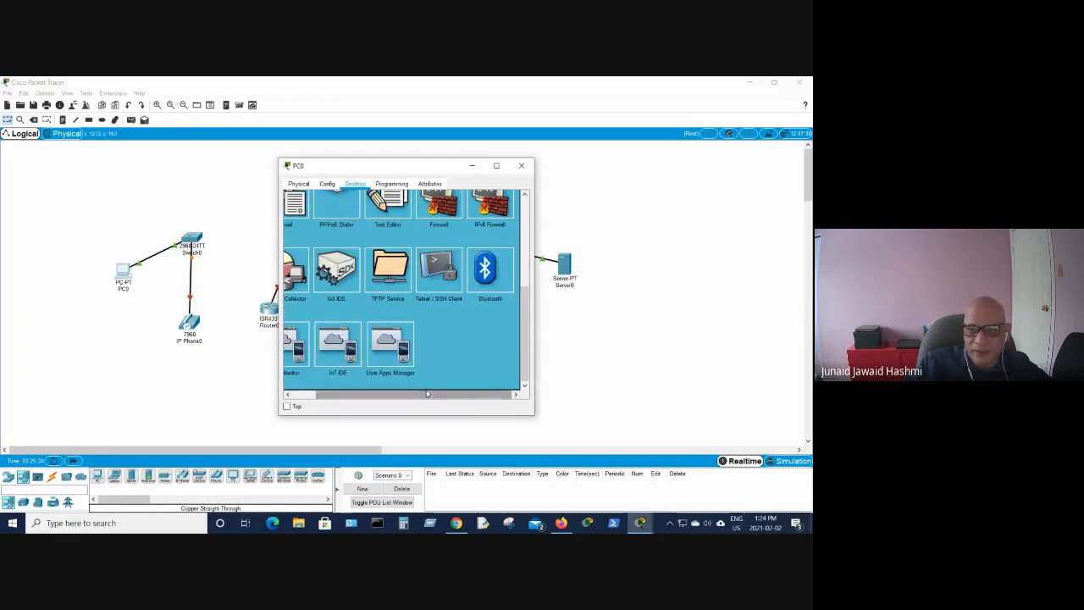
left_click_drag(428, 395, 400, 395)
scroll(357, 337, "up", 4)
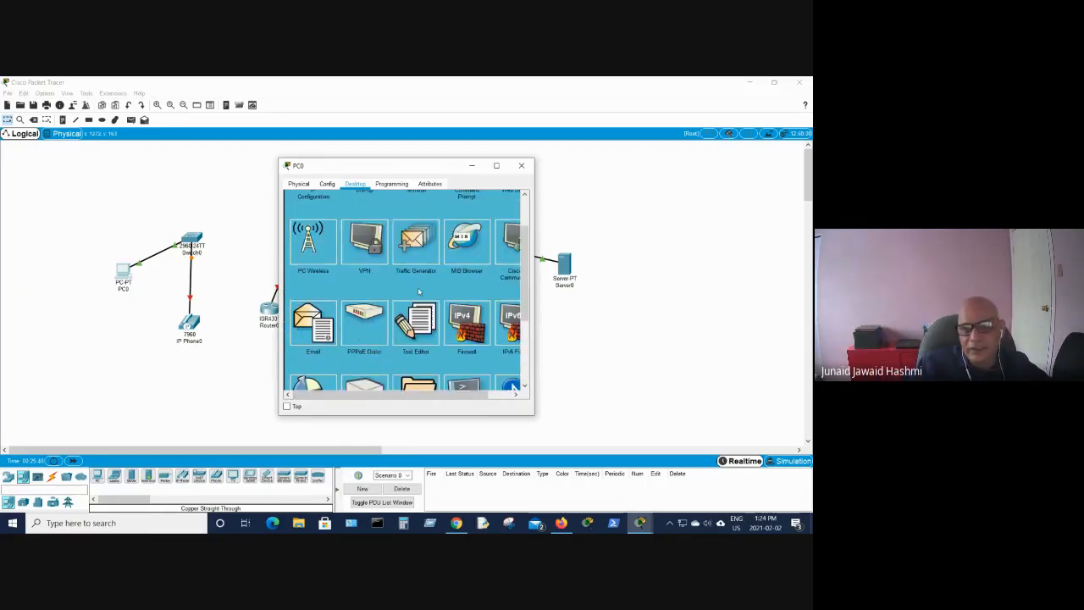
scroll(418, 292, "up", 2)
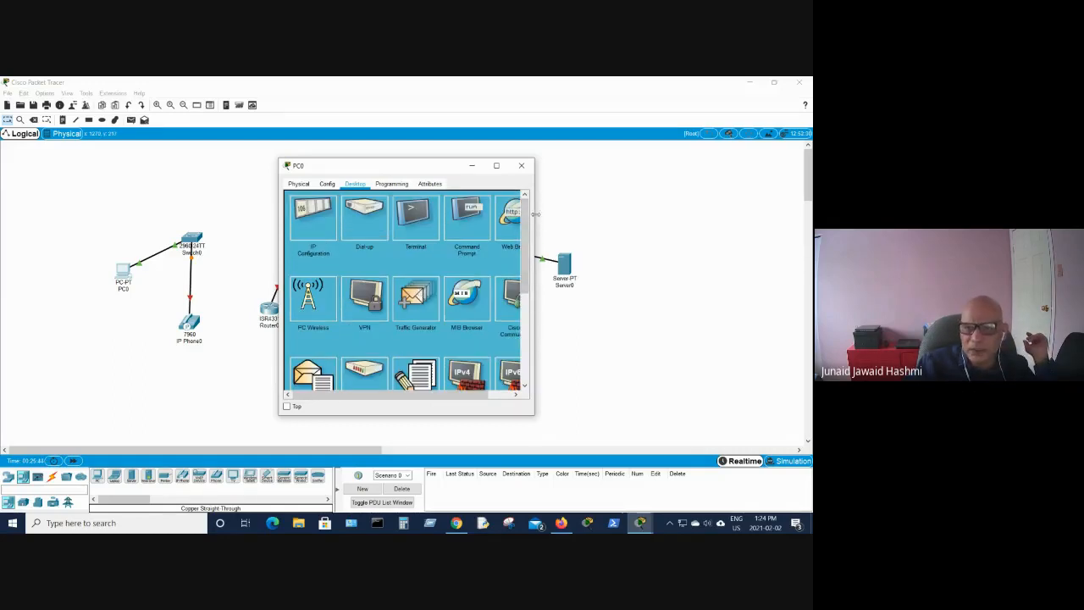
- Widen PC0's window and open its Web Browser
left_click_drag(535, 213, 676, 212)
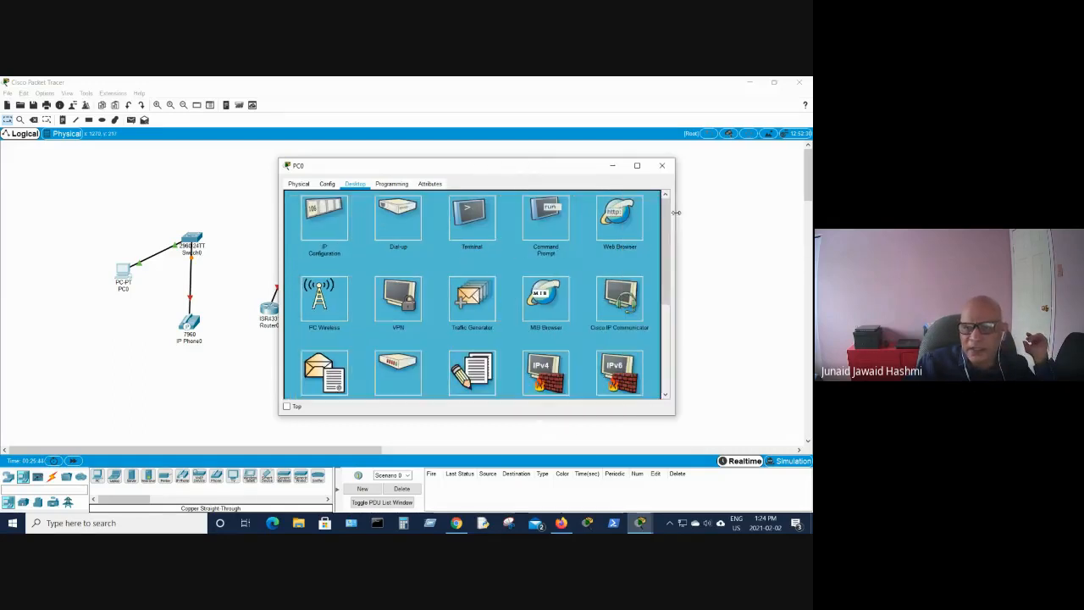
left_click(616, 224)
left_click_drag(461, 167, 321, 288)
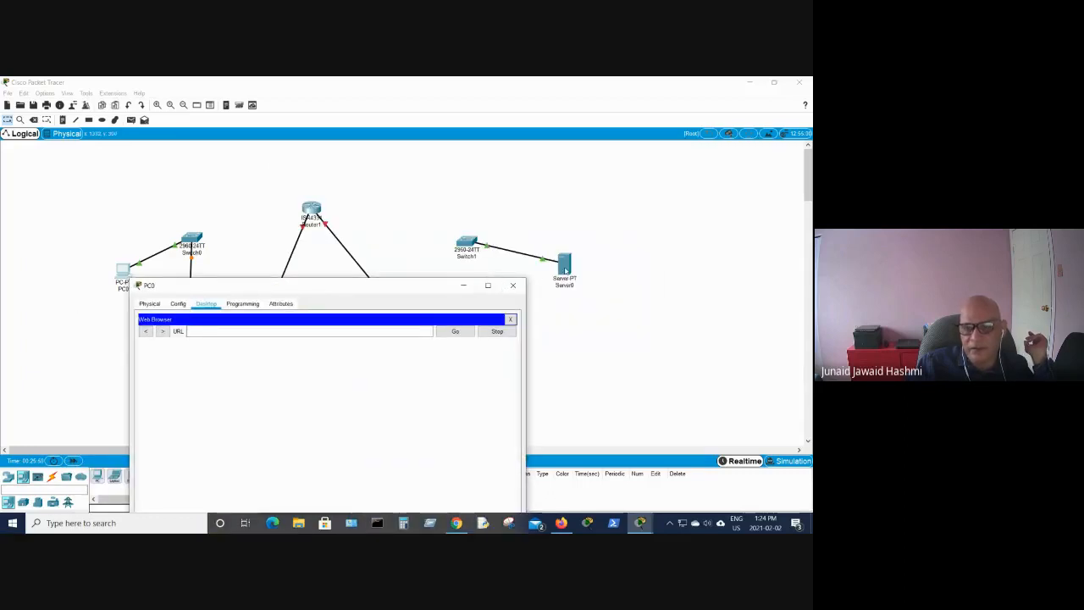
- Open Server0's HTTP service settings and close the server window
left_click(566, 269)
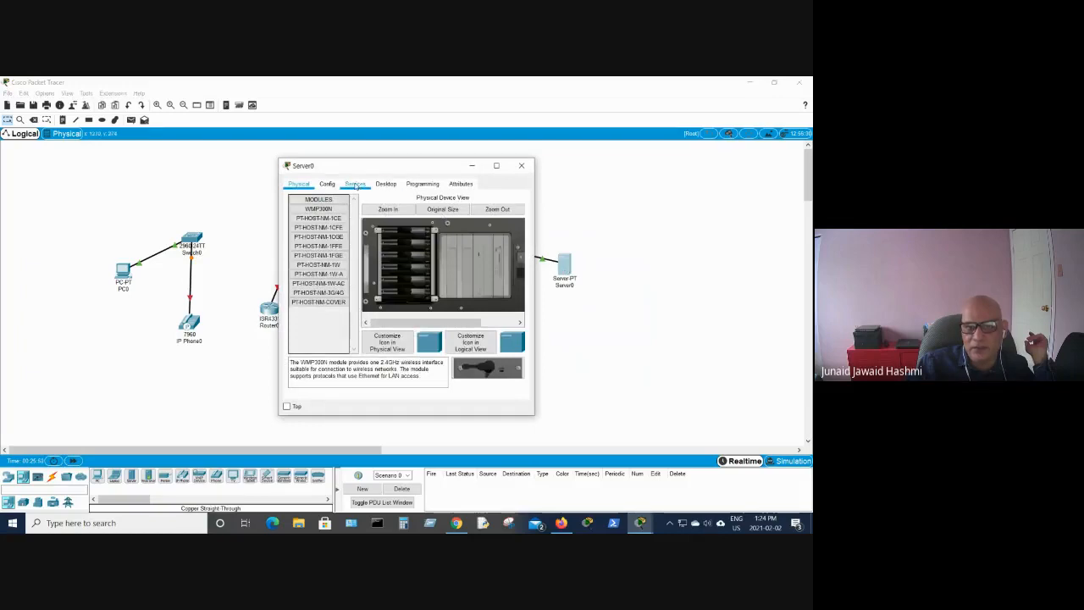
left_click(355, 184)
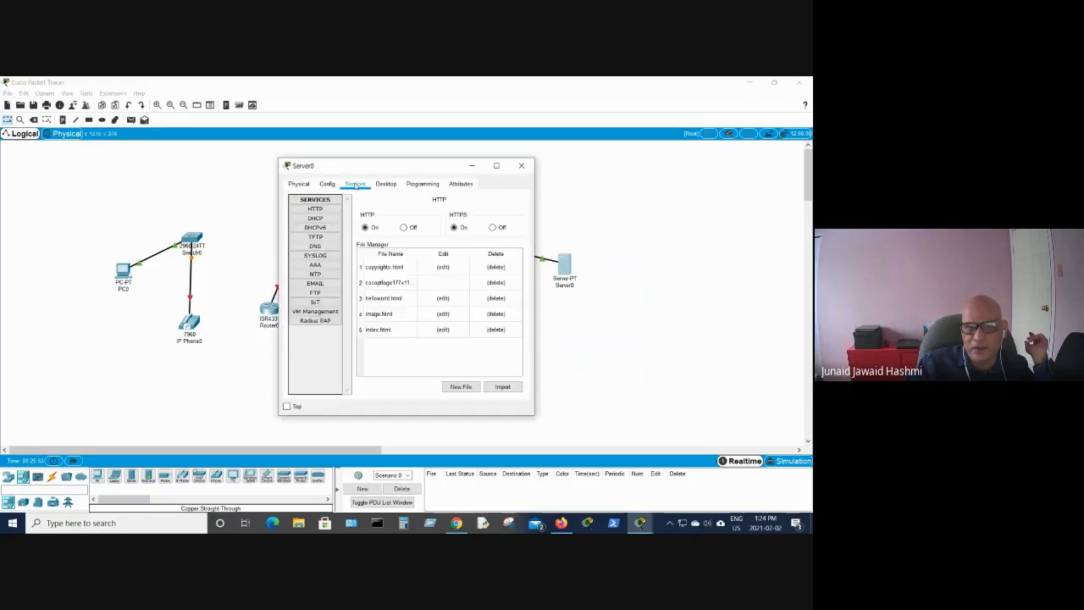
left_click(315, 209)
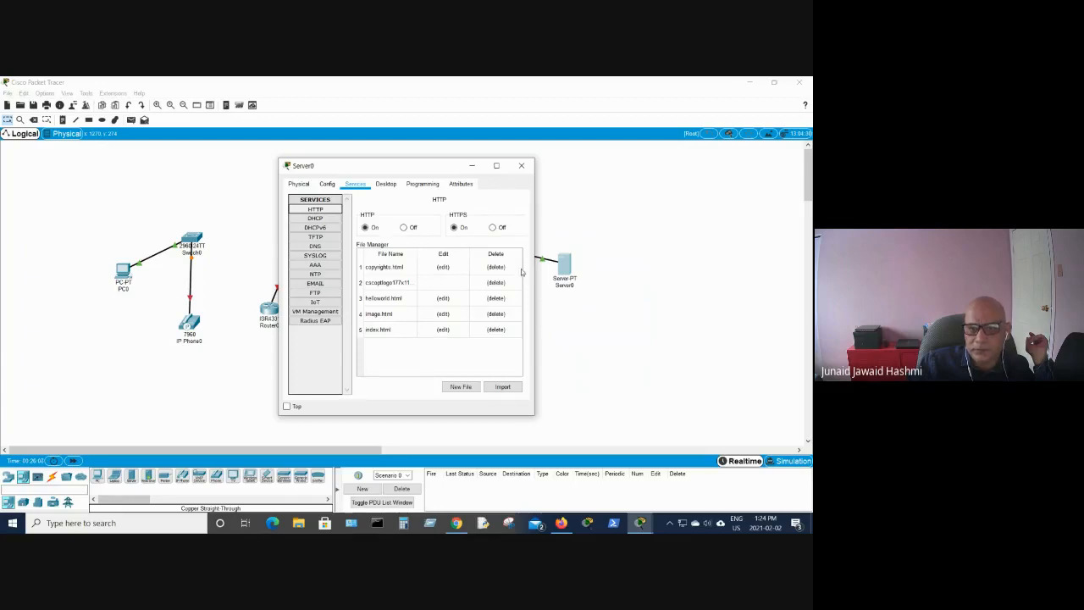
left_click(521, 166)
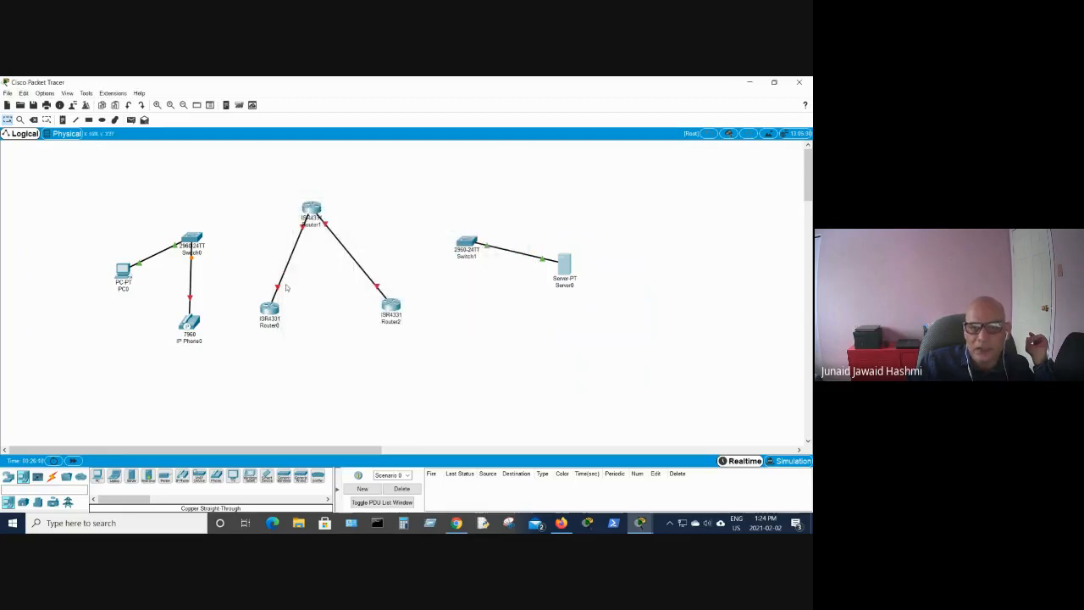
- Reopen PC0's window, move it higher on the screen and close its Web Browser
left_click(124, 272)
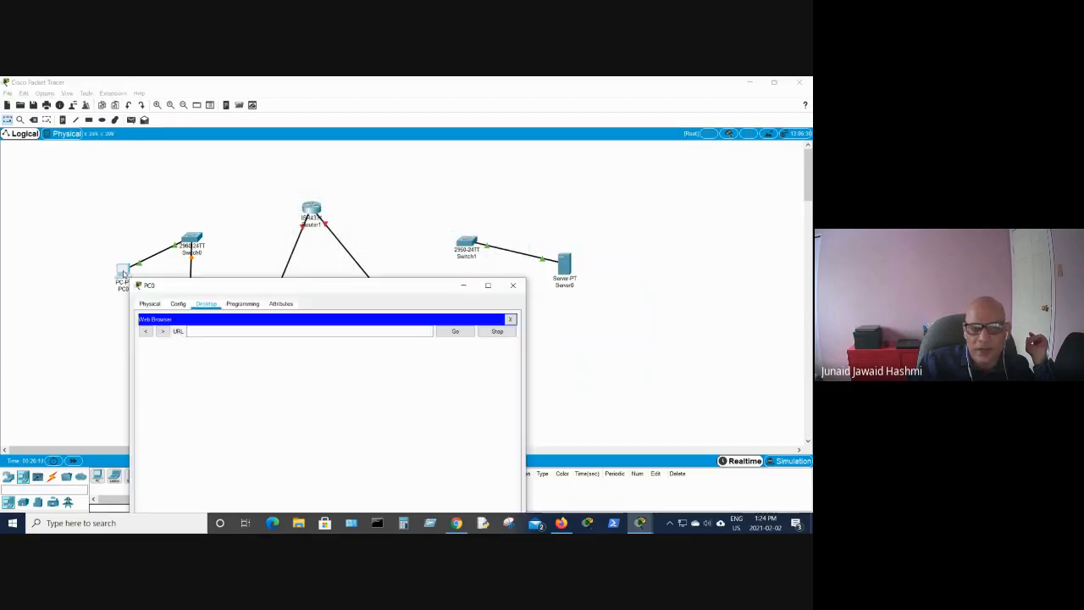
left_click_drag(365, 283, 364, 183)
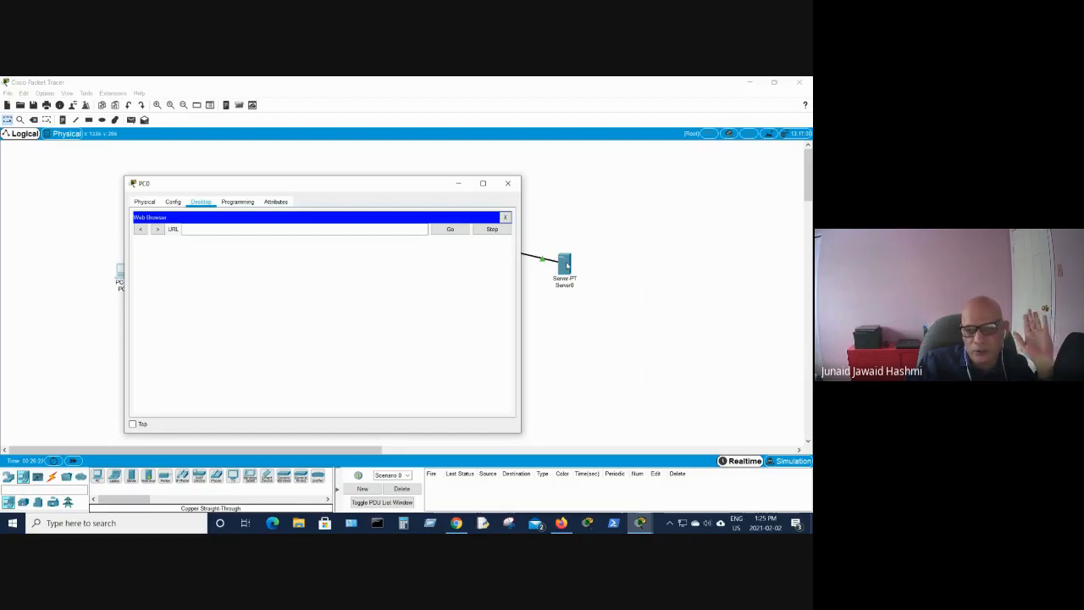
left_click(505, 218)
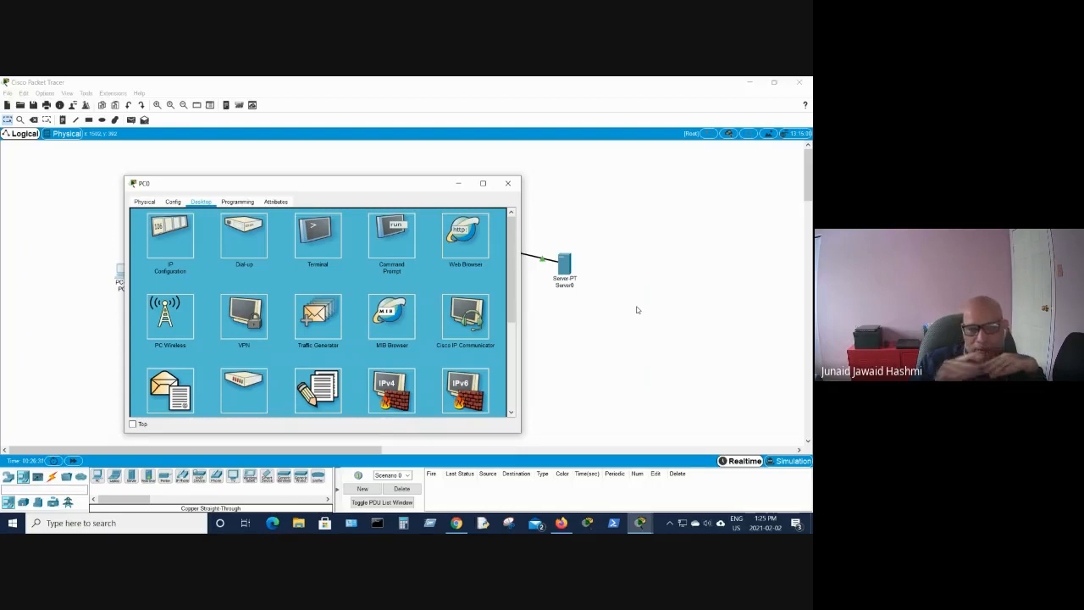
- Scroll through PC0's desktop applications and close the PC0 window
scroll(458, 325, "down", 1)
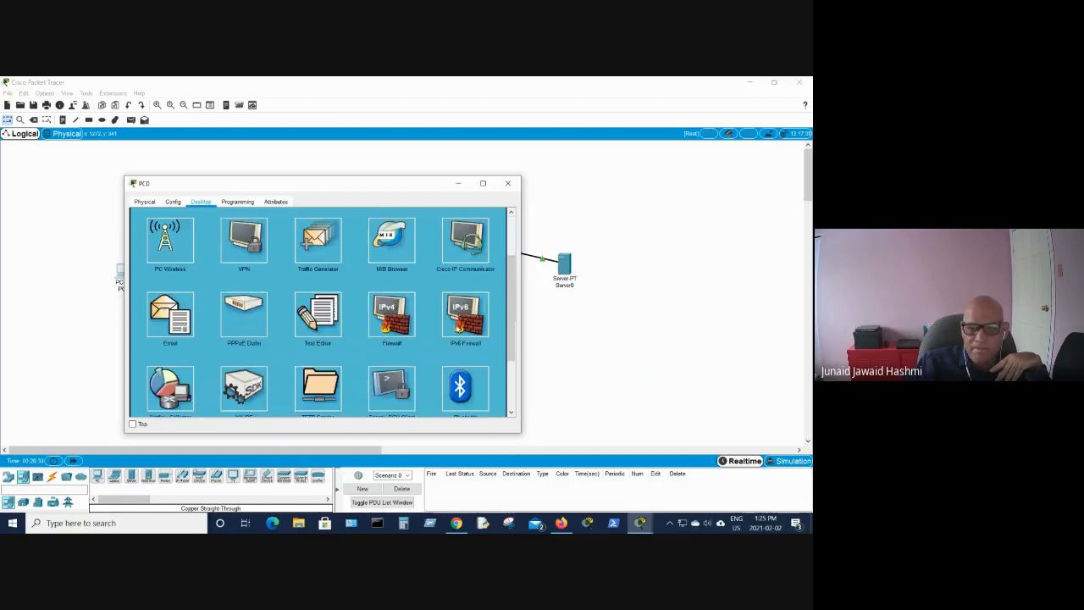
scroll(458, 327, "down", 1)
scroll(458, 327, "up", 2)
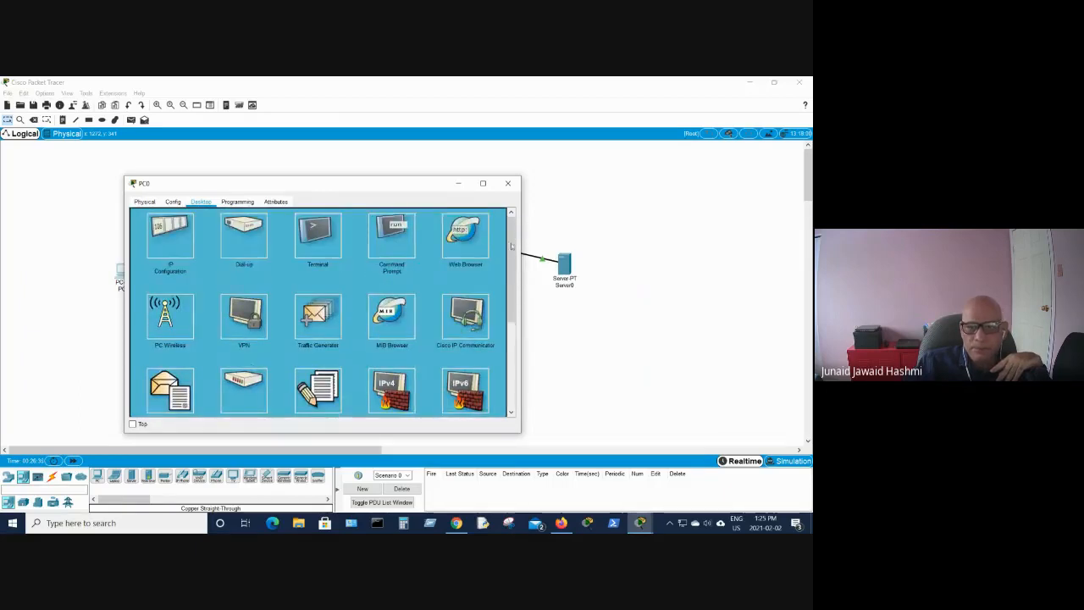
left_click(508, 183)
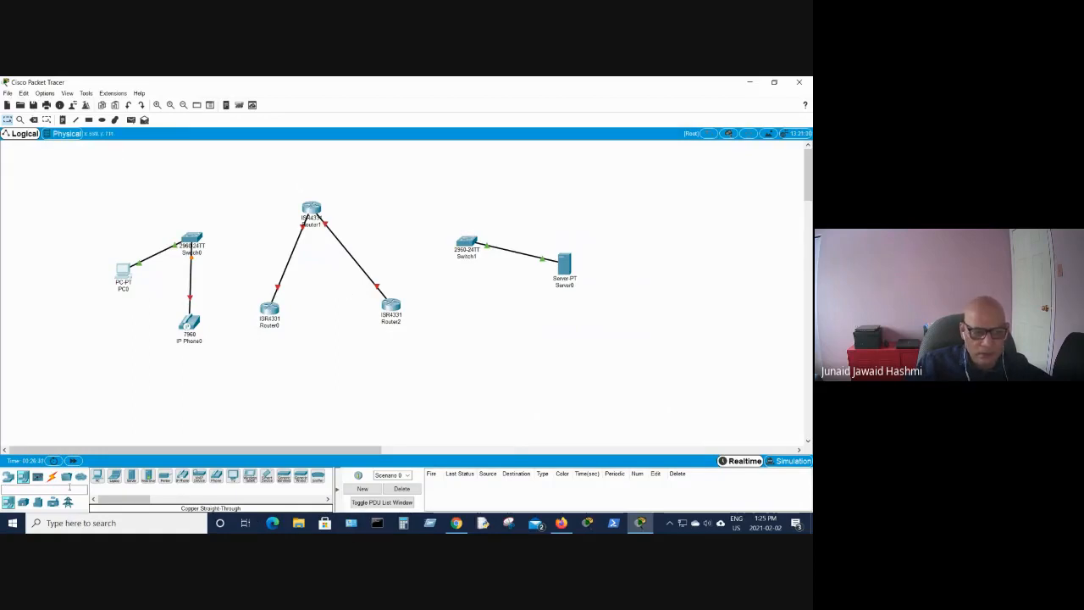
- Delete Switch1 together with its cable to Server0 using the Delete tool
left_click(149, 480)
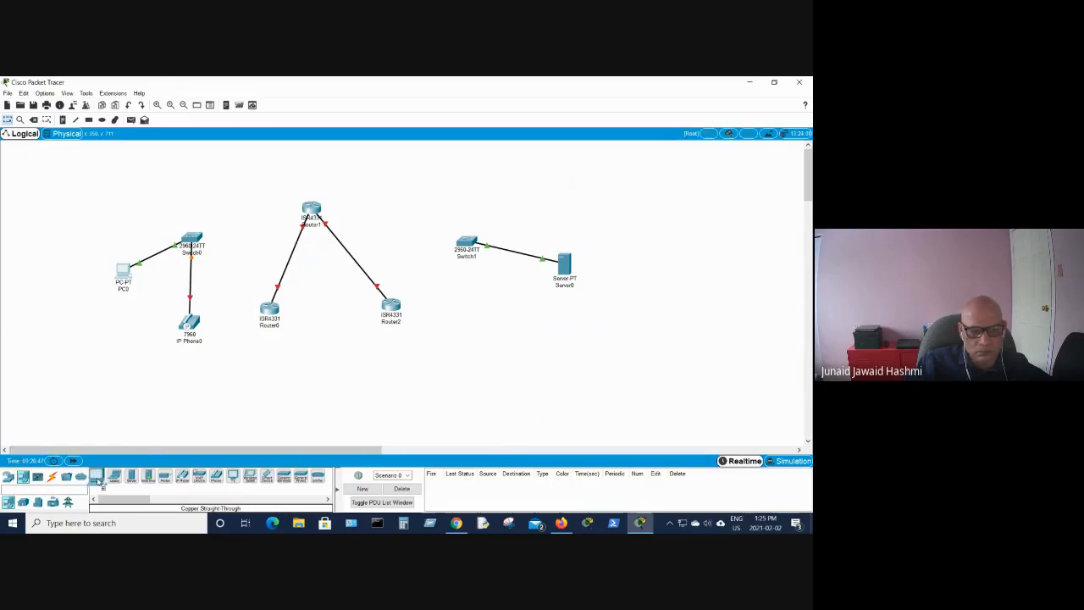
left_click(34, 121)
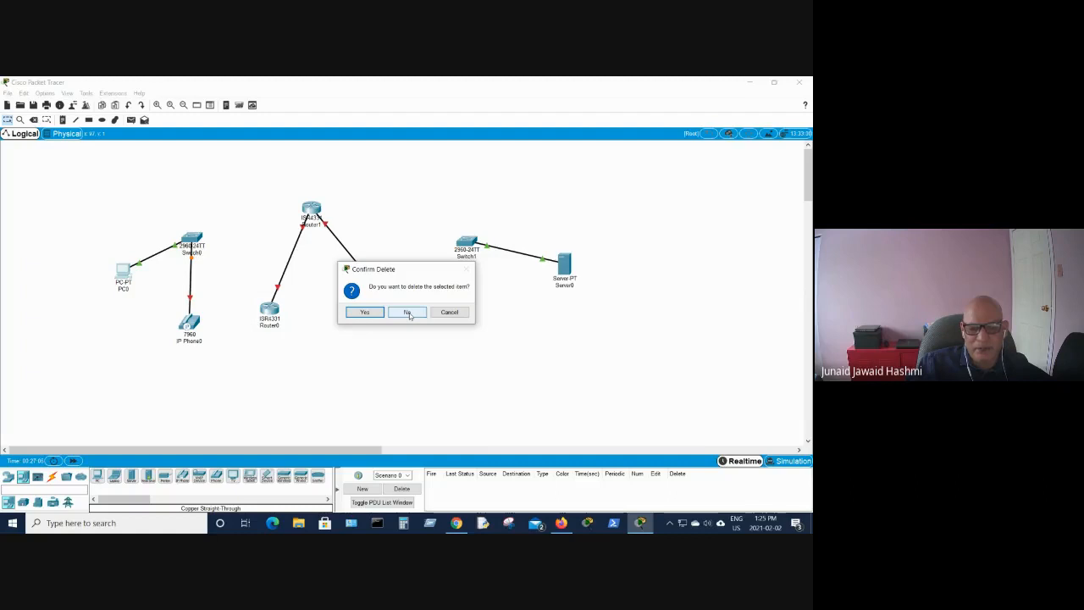
left_click(407, 312)
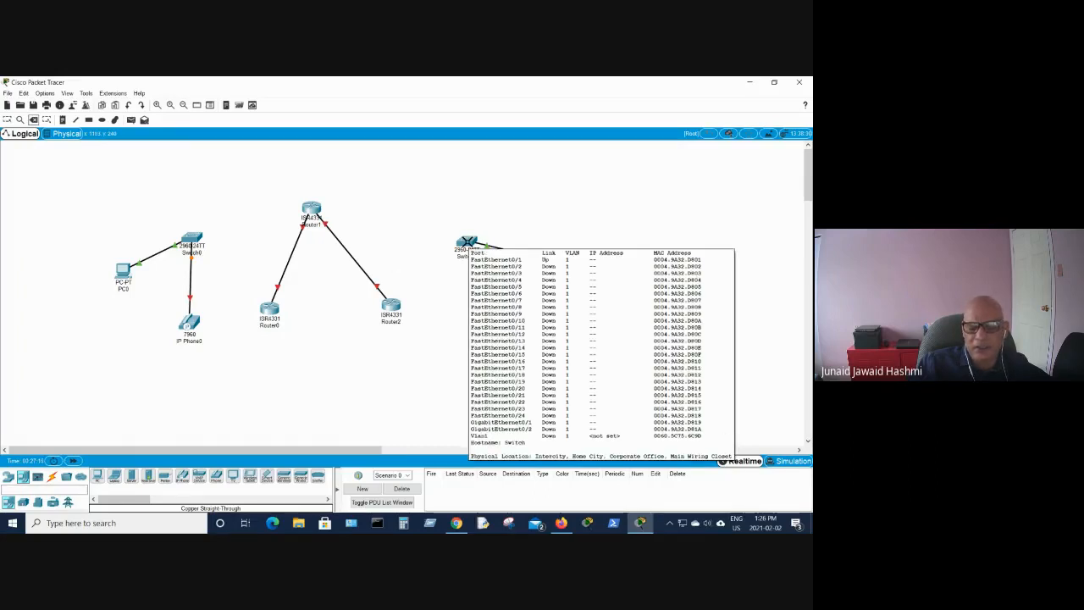
left_click(467, 243)
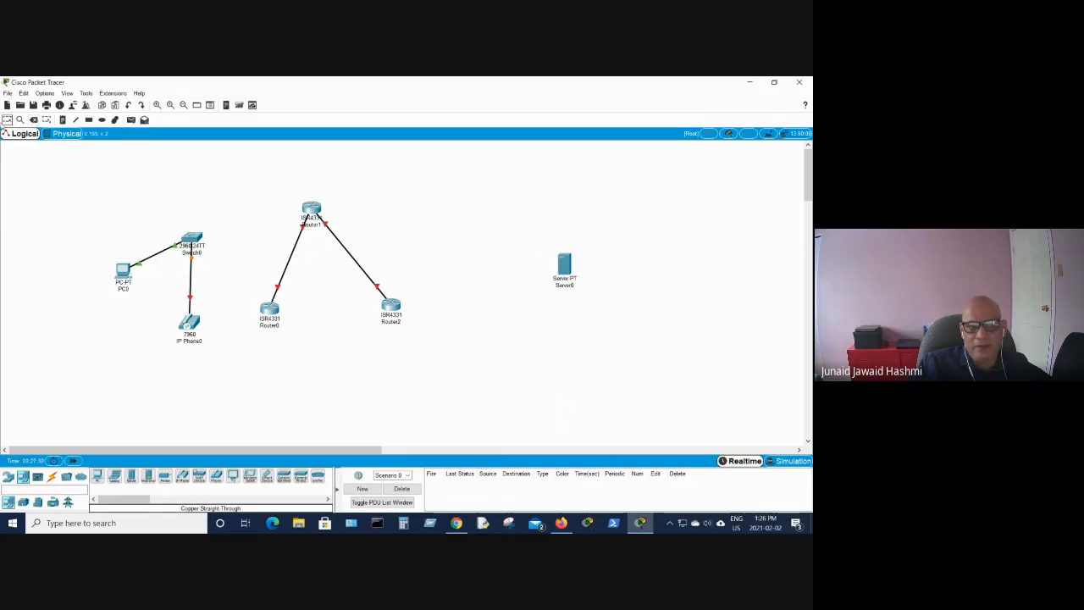
- Delete the cable between Router1 and Router0 and return to the Select tool
left_click(53, 480)
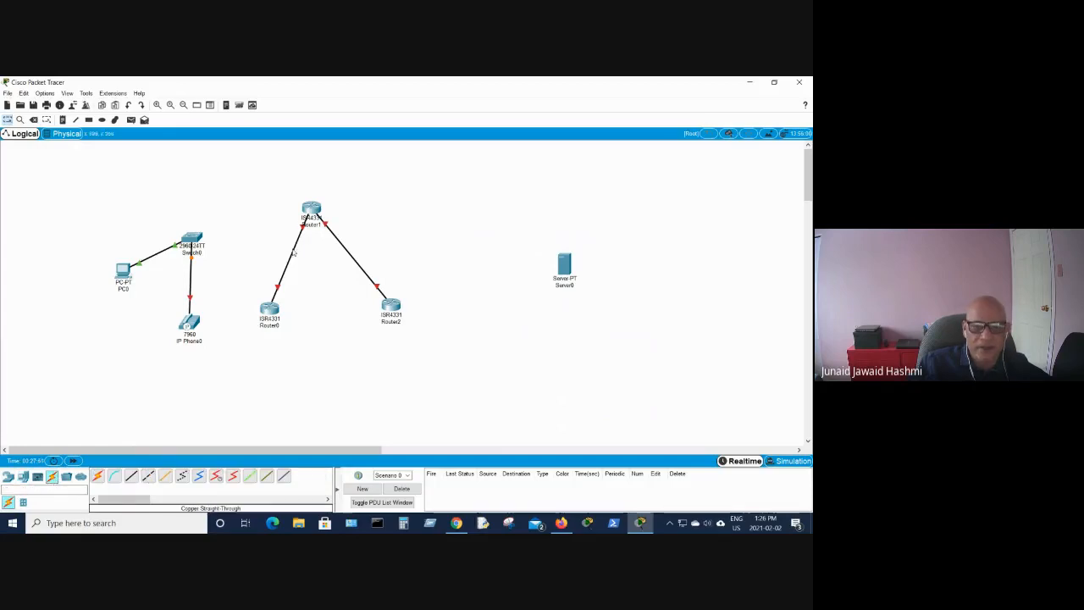
mouse_move(300, 242)
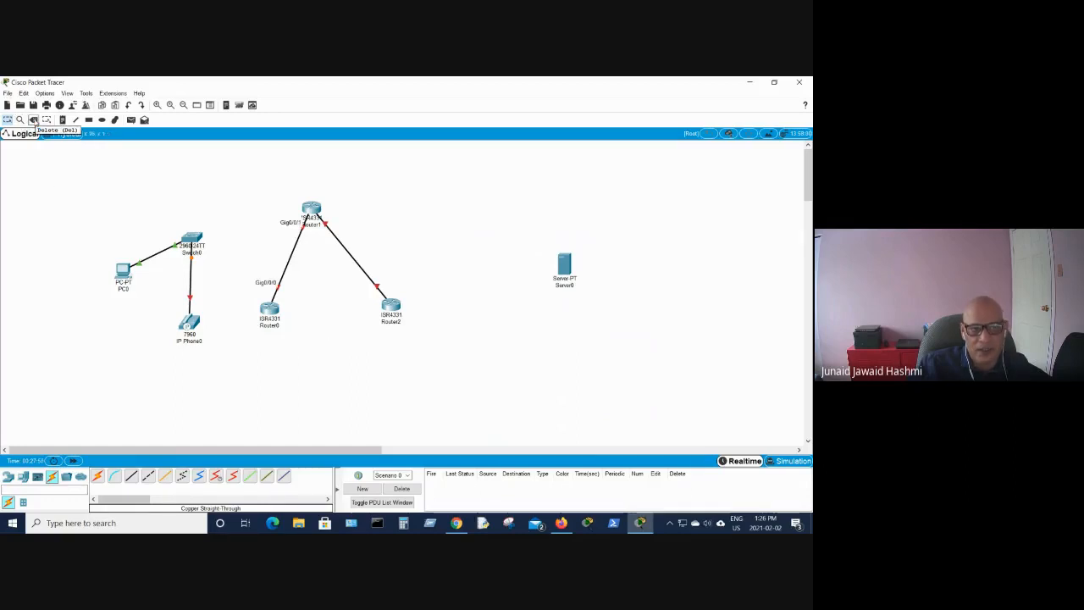
left_click(33, 119)
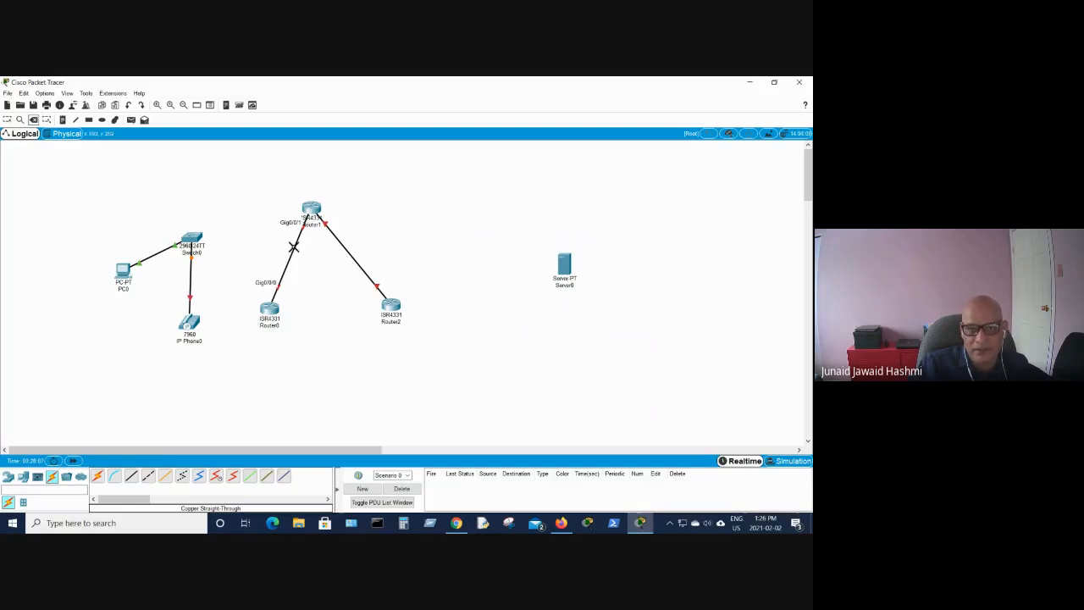
left_click(292, 251)
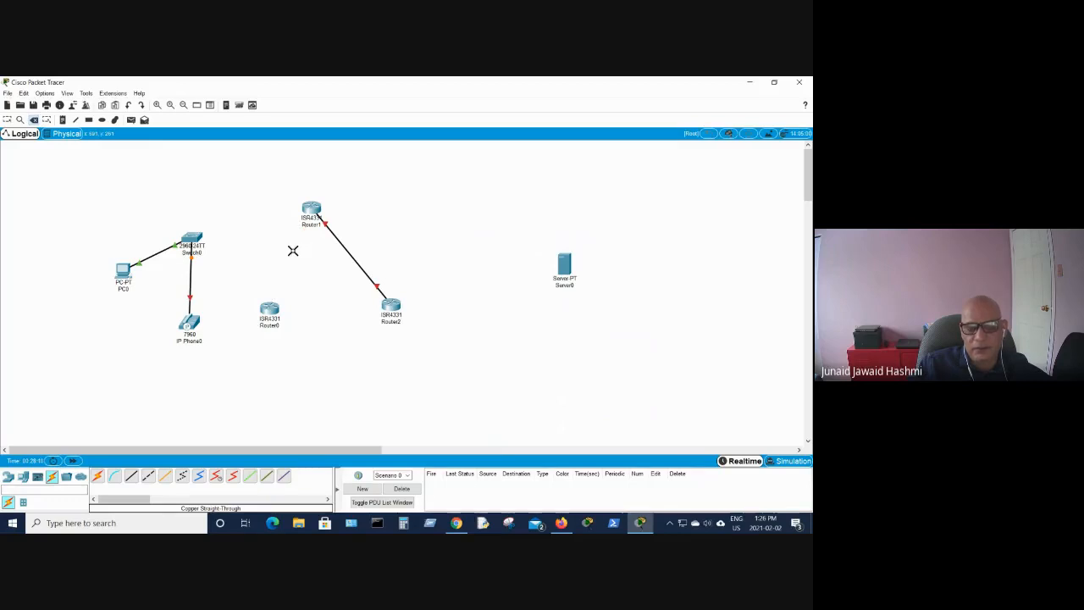
left_click(7, 119)
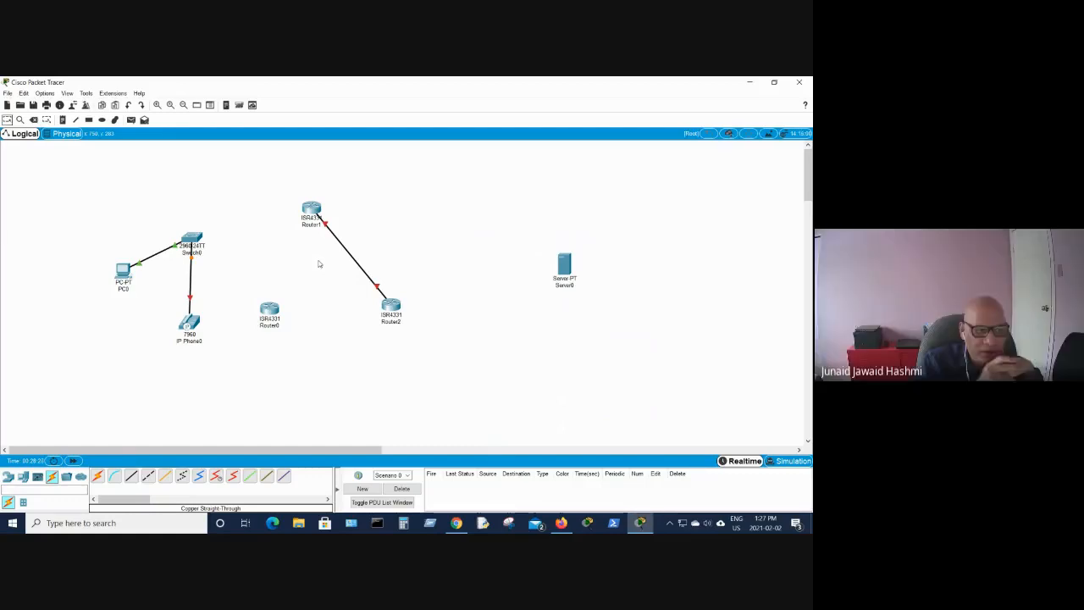
- Open the official Packet Tracer tutorials from Help and maximize the browser window
left_click(138, 94)
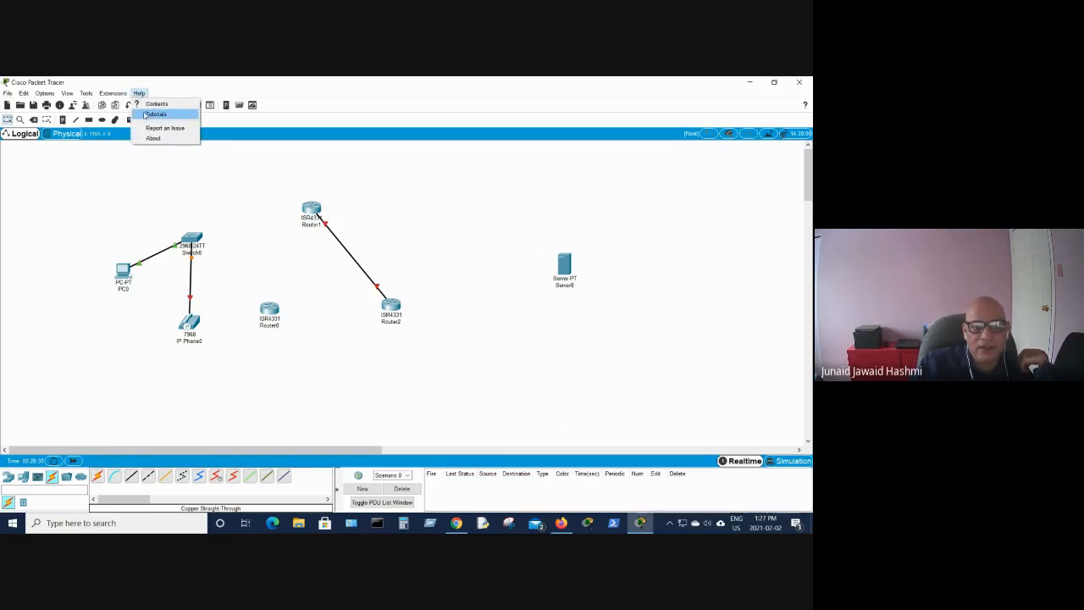
left_click(147, 114)
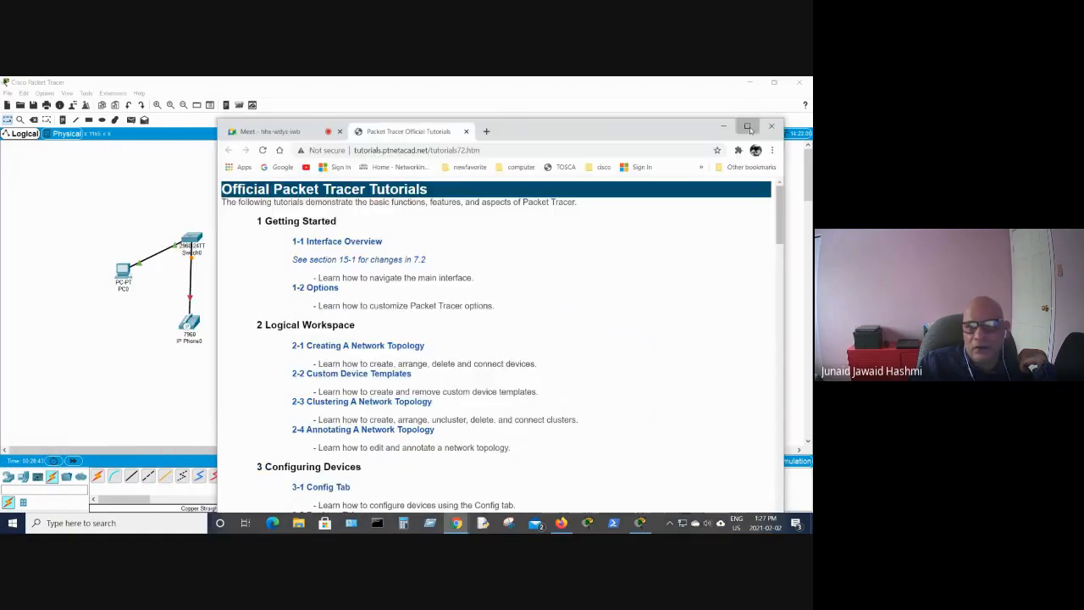
left_click(749, 127)
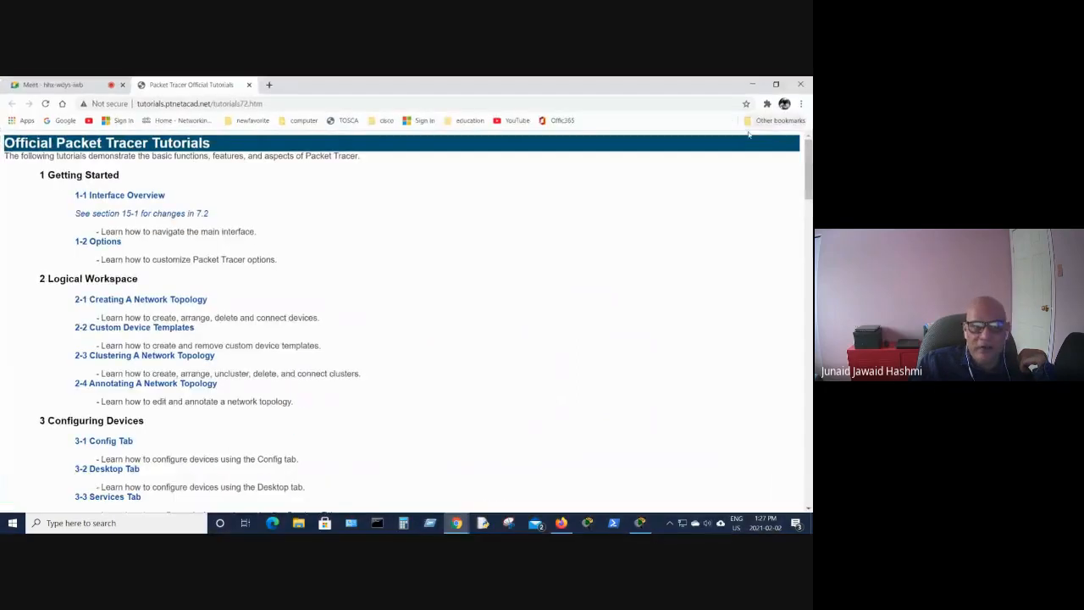
- Open the 2-1 Creating A Network Topology tutorial video, start playing it and pause it
left_click(129, 300)
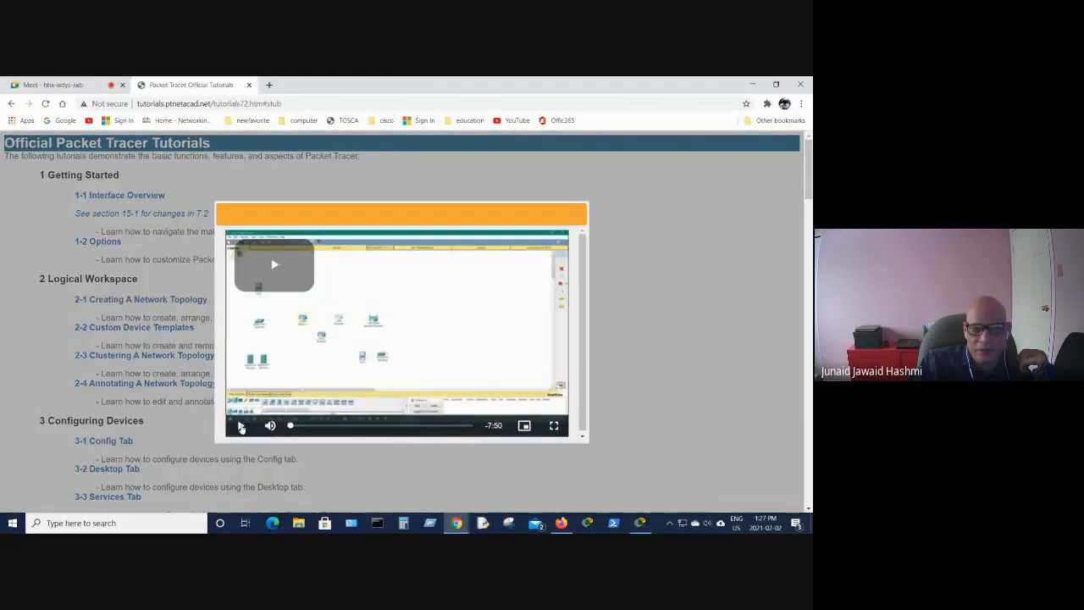
left_click(240, 426)
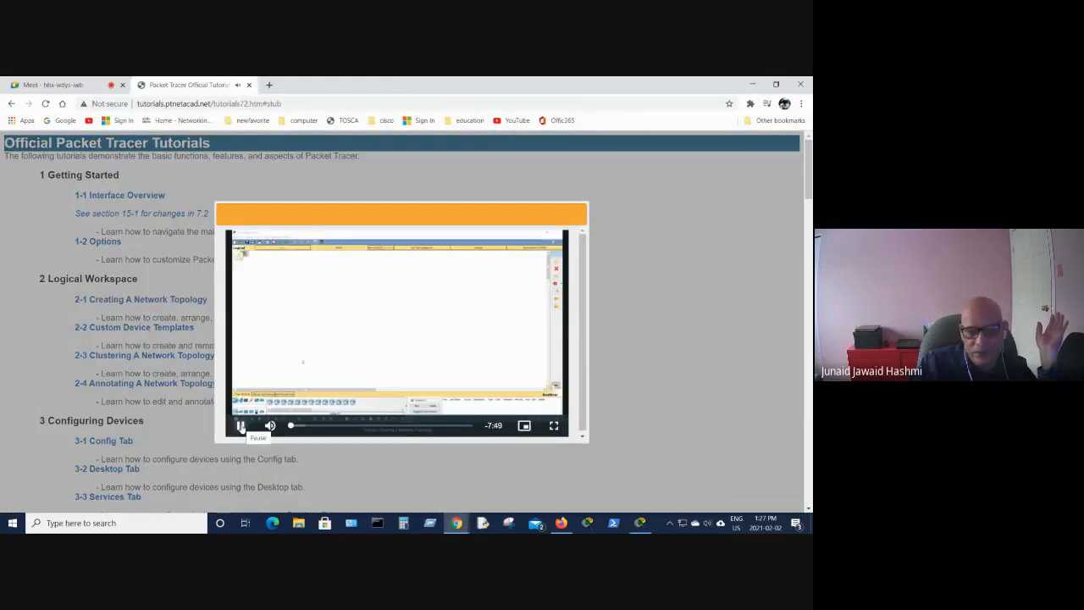
left_click(241, 427)
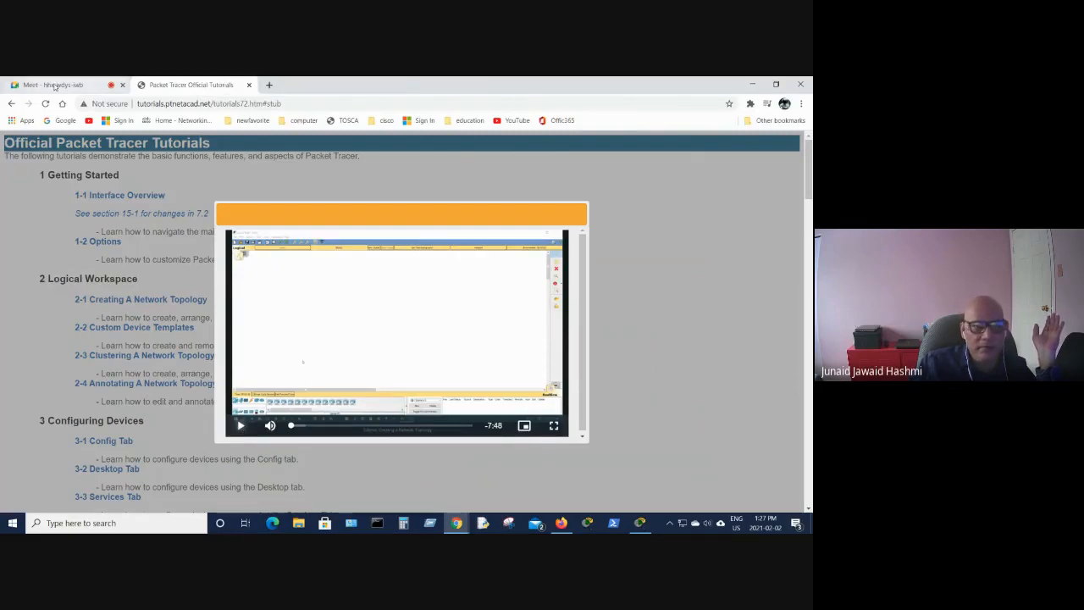
- Switch away from the tutorial browser back to the Packet Tracer workspace
left_click(54, 85)
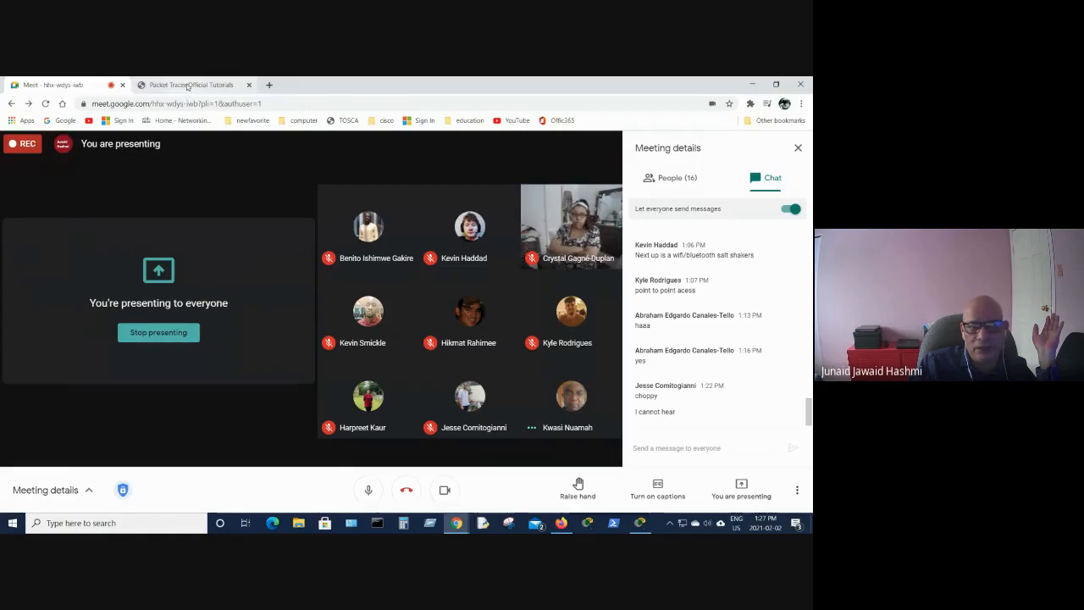
left_click(188, 86)
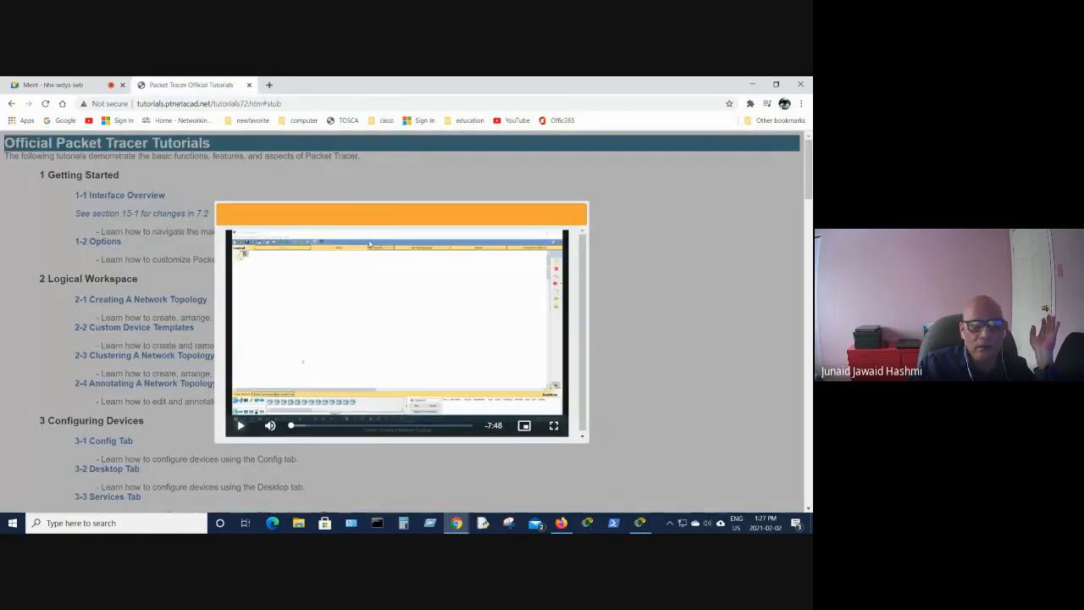
left_click_drag(355, 85, 0, 105)
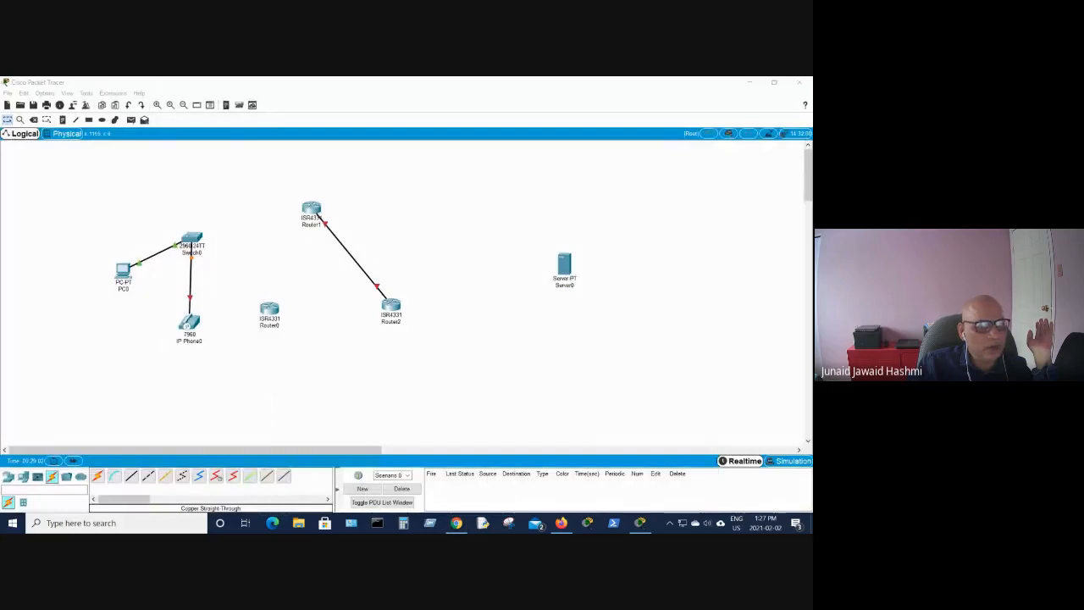
left_click(182, 84)
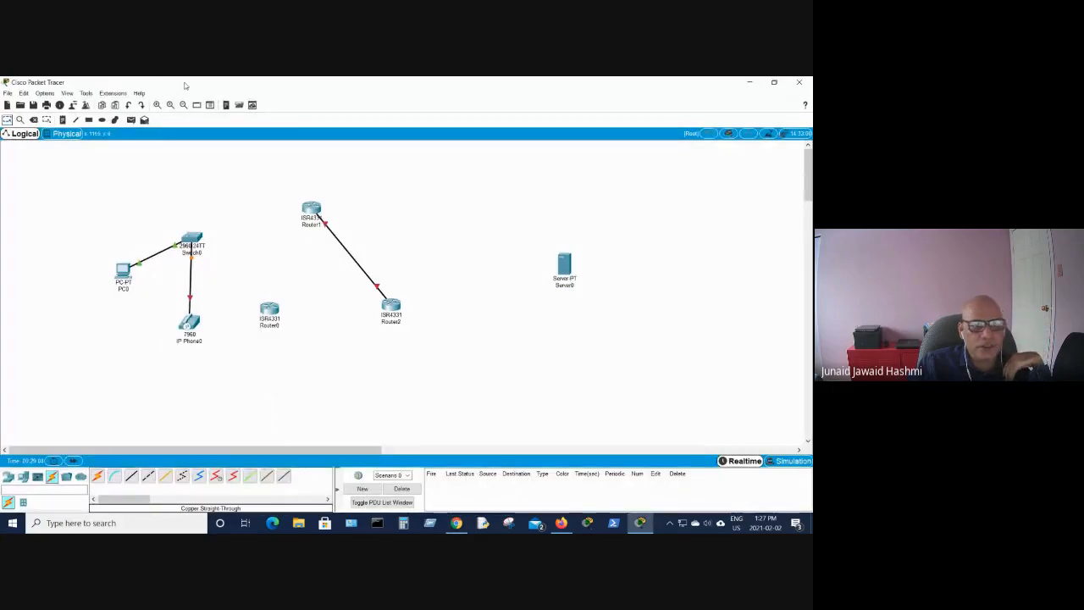
left_click(86, 93)
mouse_move(67, 95)
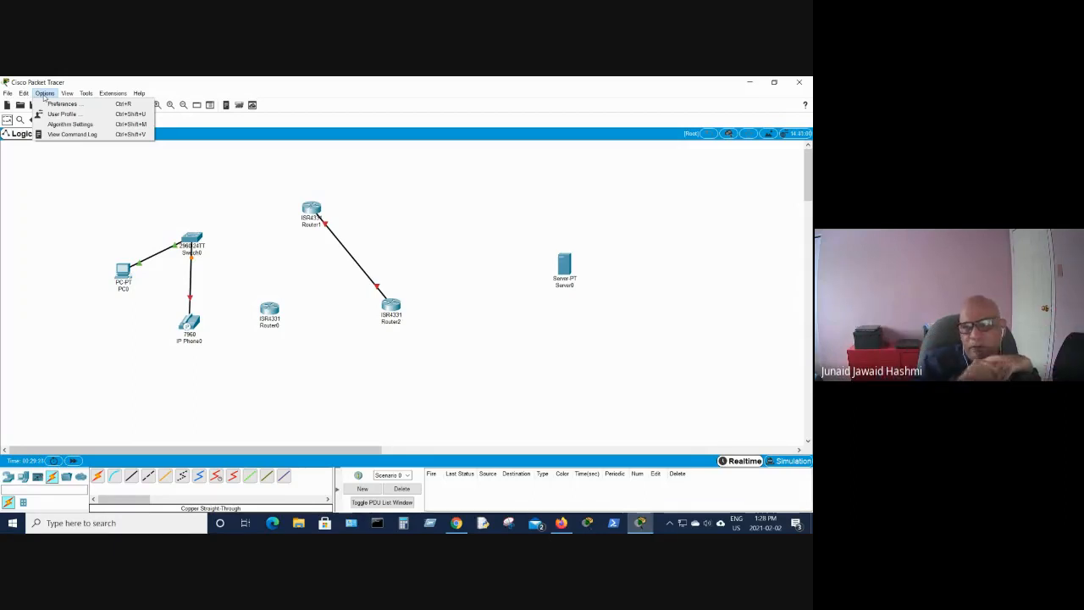
left_click(635, 345)
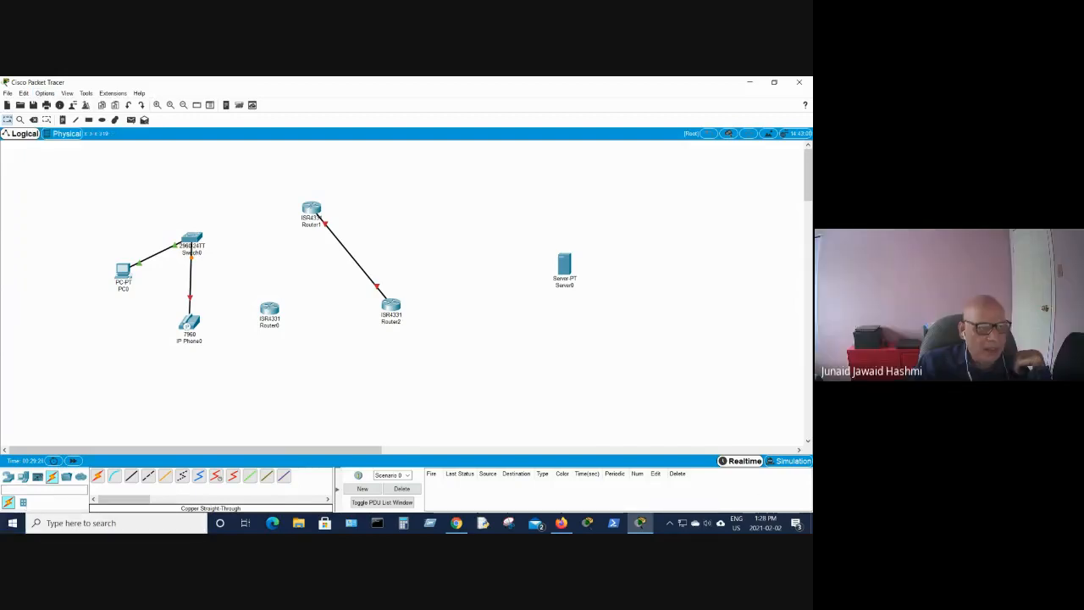